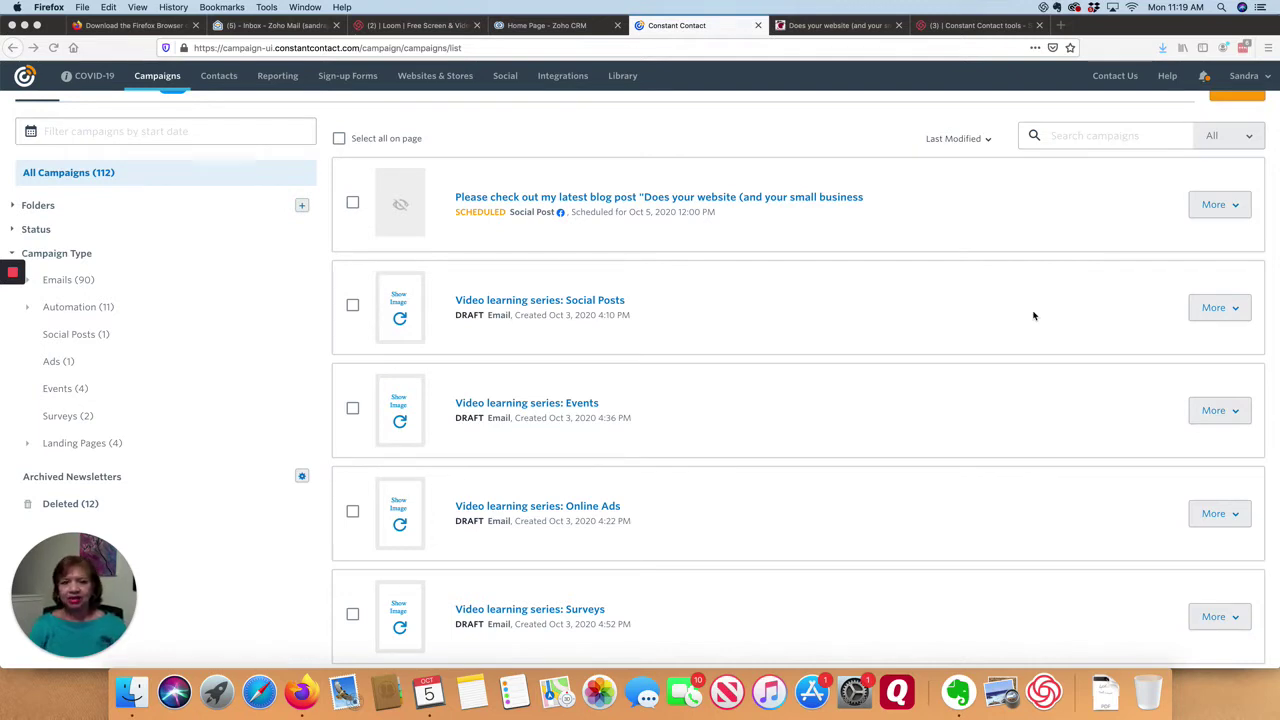
Create a new campaign of the Events type from the campaign list
scroll(1268, 314, up, 1)
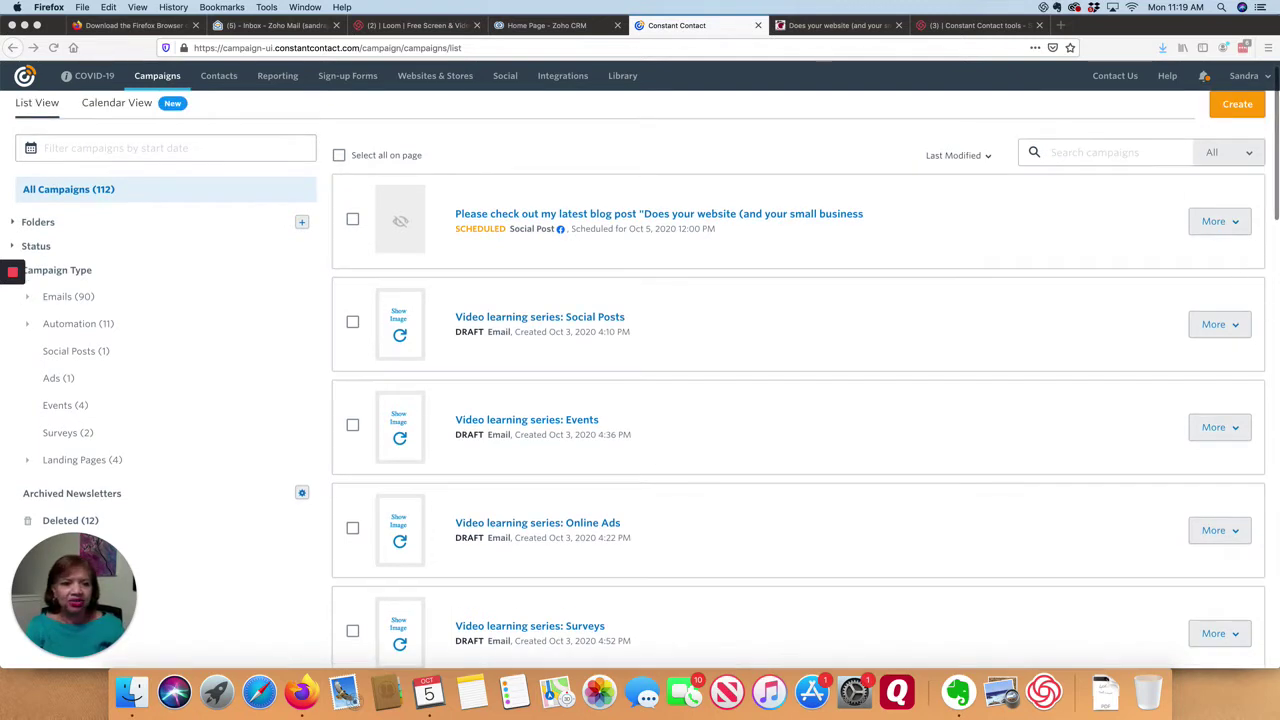
scroll(922, 230, up, 1)
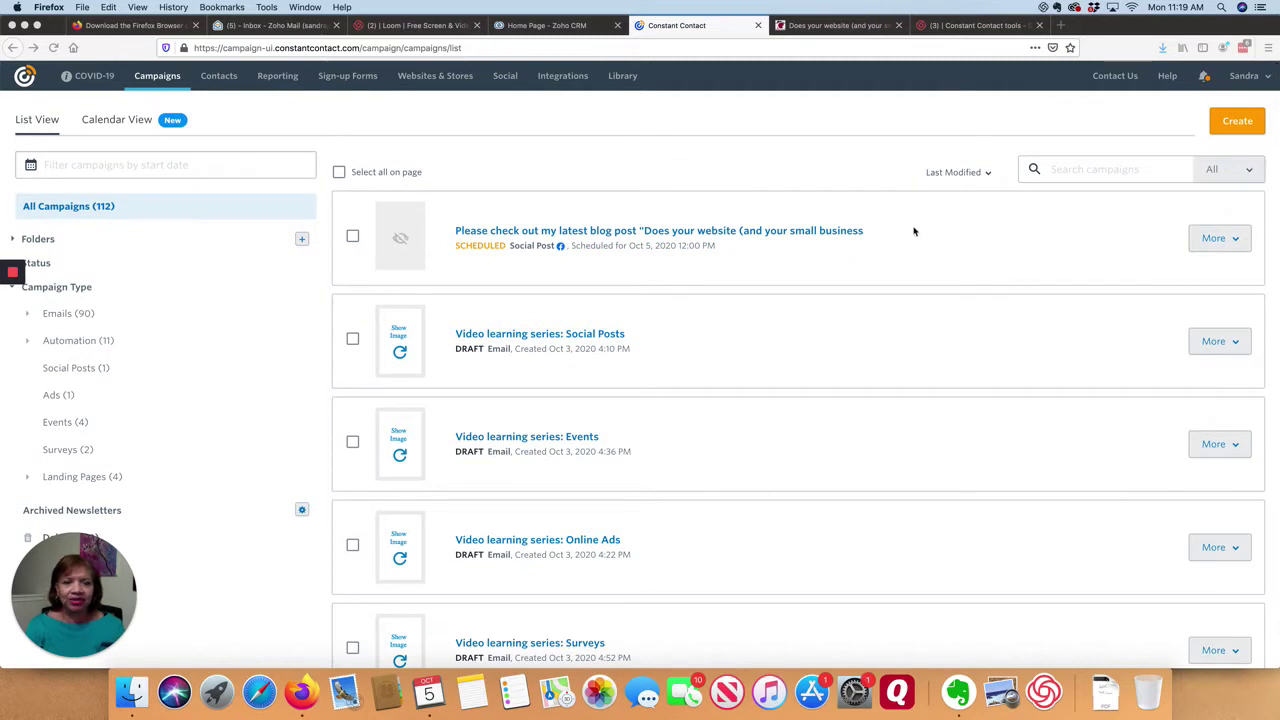
click(1238, 121)
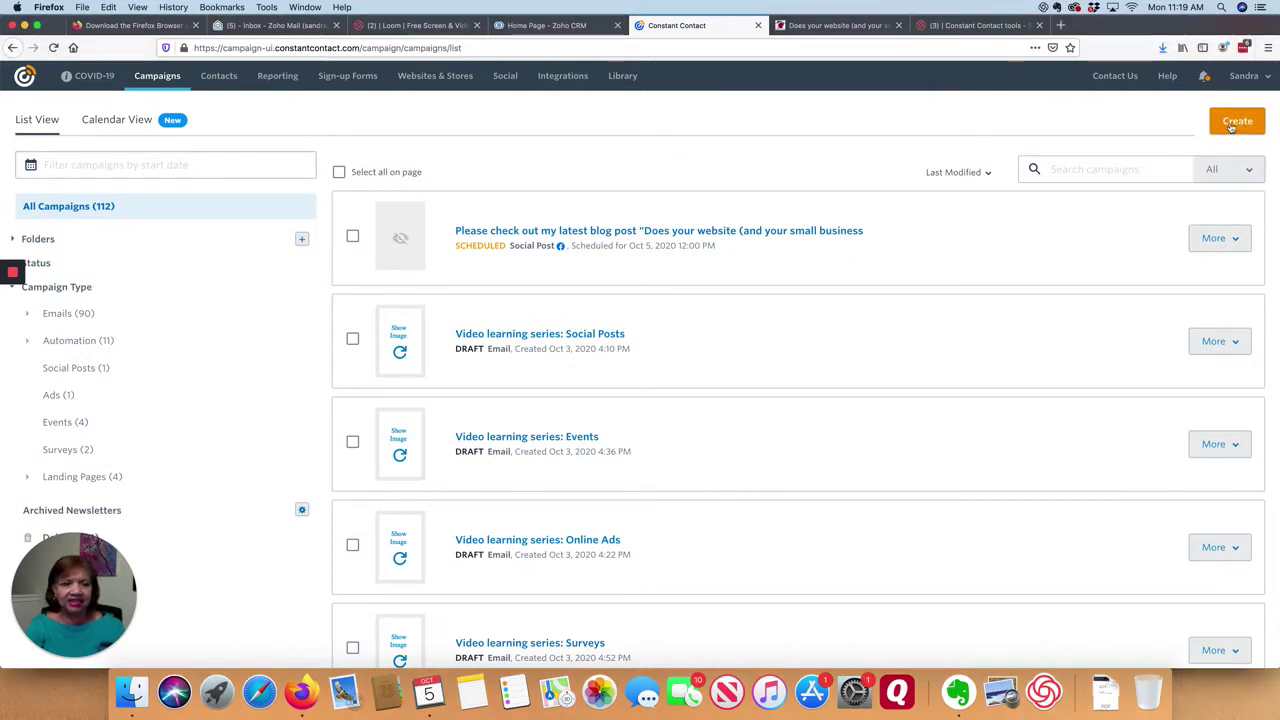
click(1238, 122)
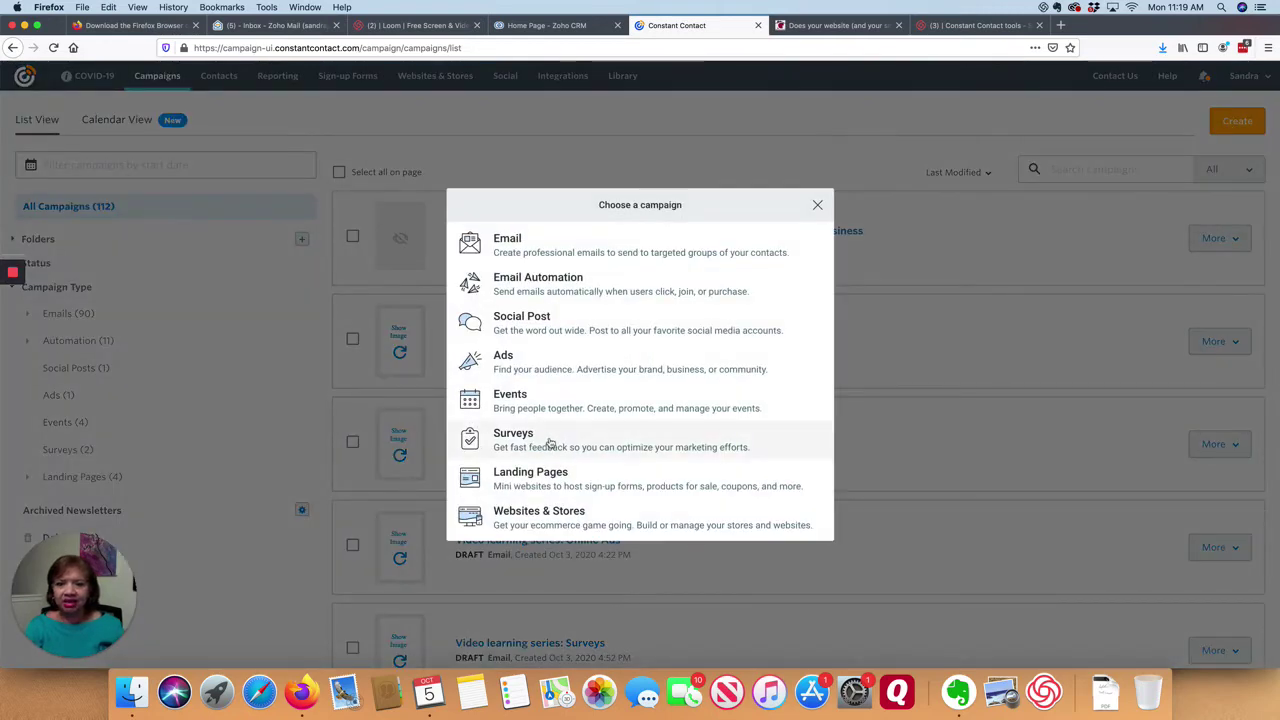
click(527, 403)
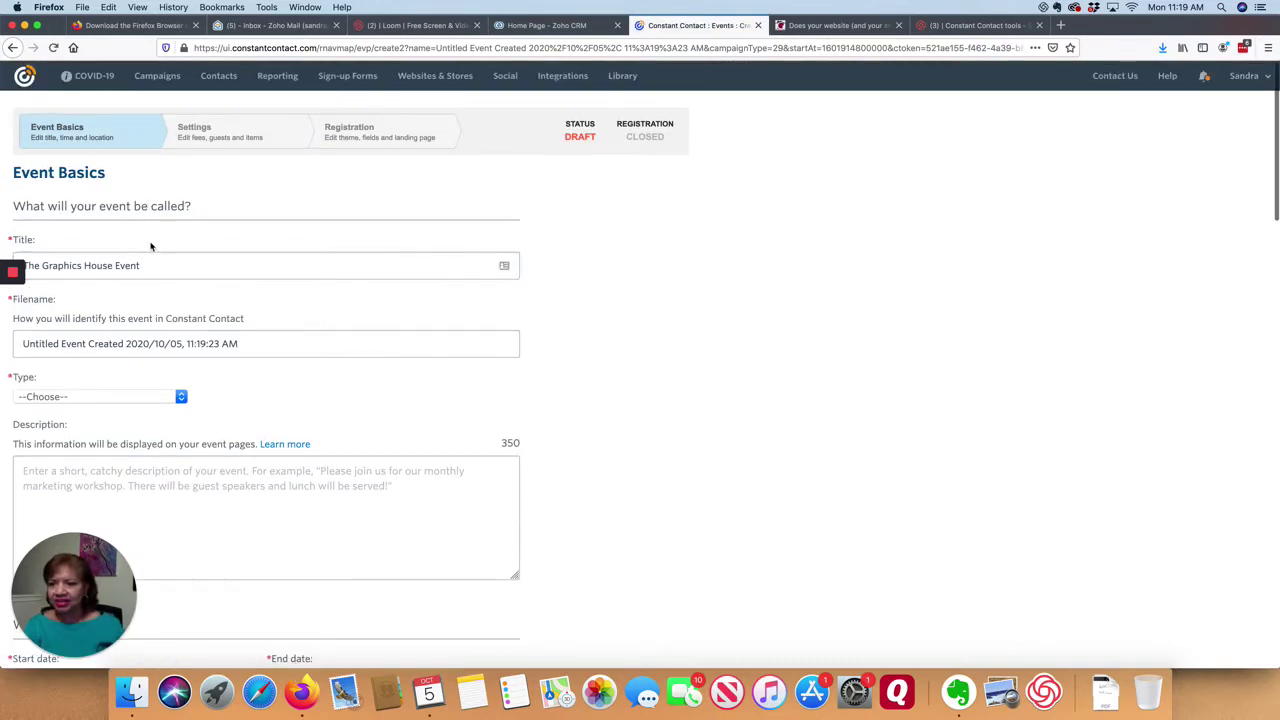
Replace the event's default filename with "Test Event"
scroll(150, 245, down, 1)
scroll(150, 245, down, 1)
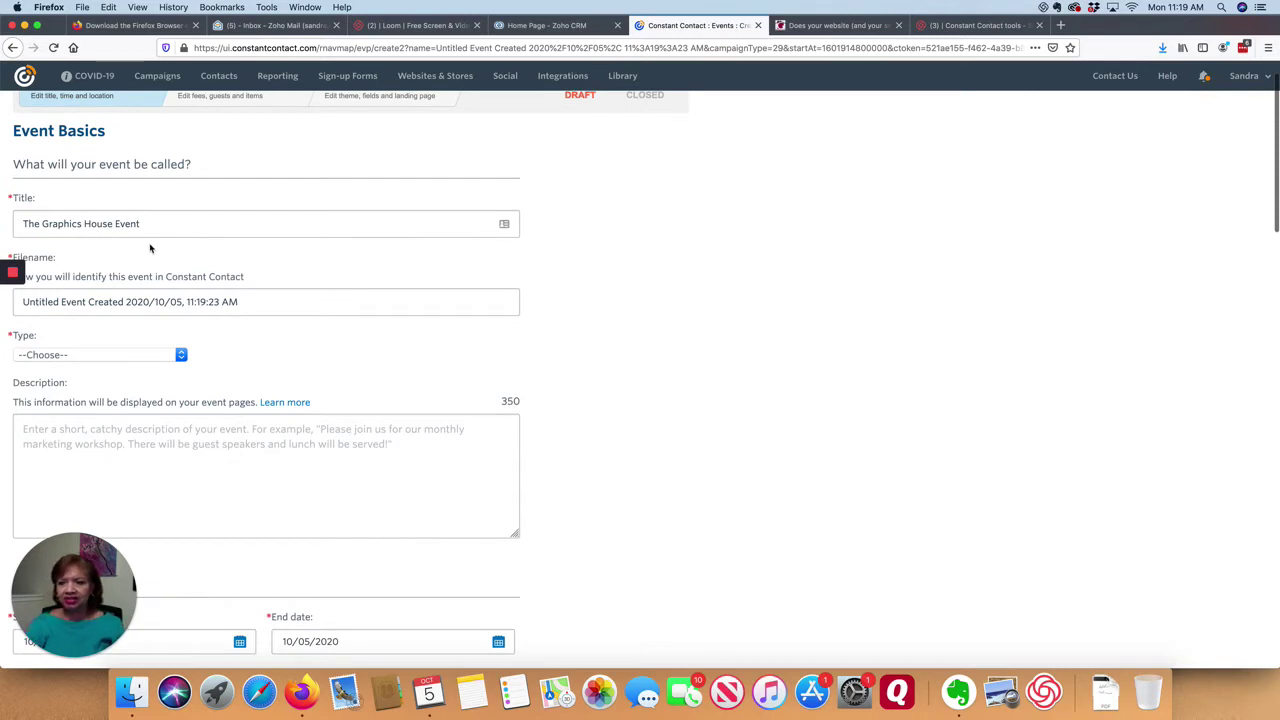
scroll(247, 268, down, 1)
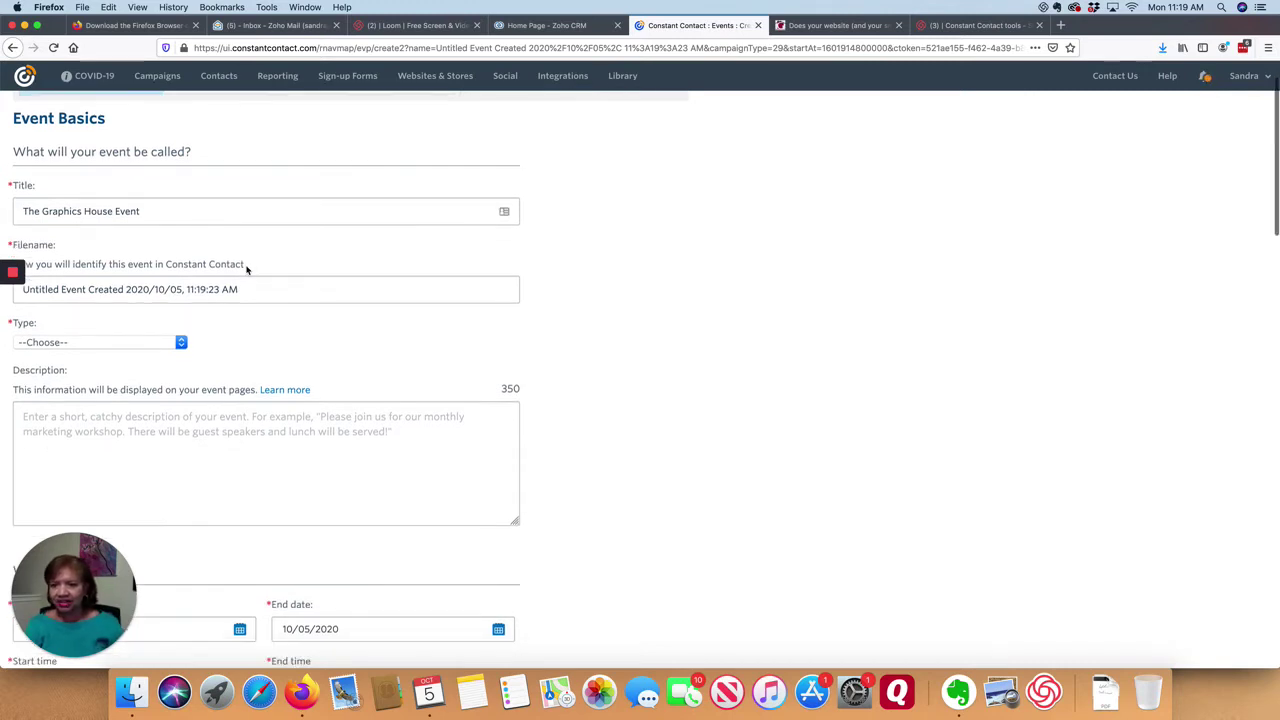
scroll(247, 268, up, 3)
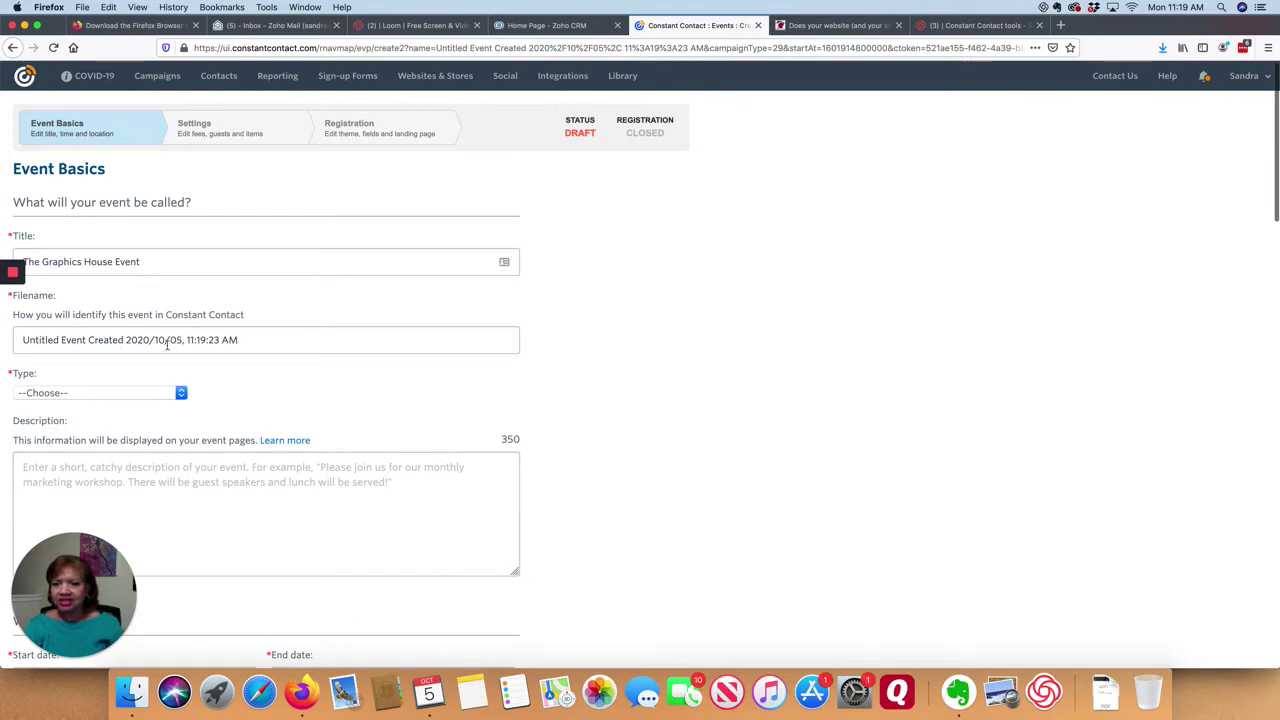
drag(255, 338, 2, 340)
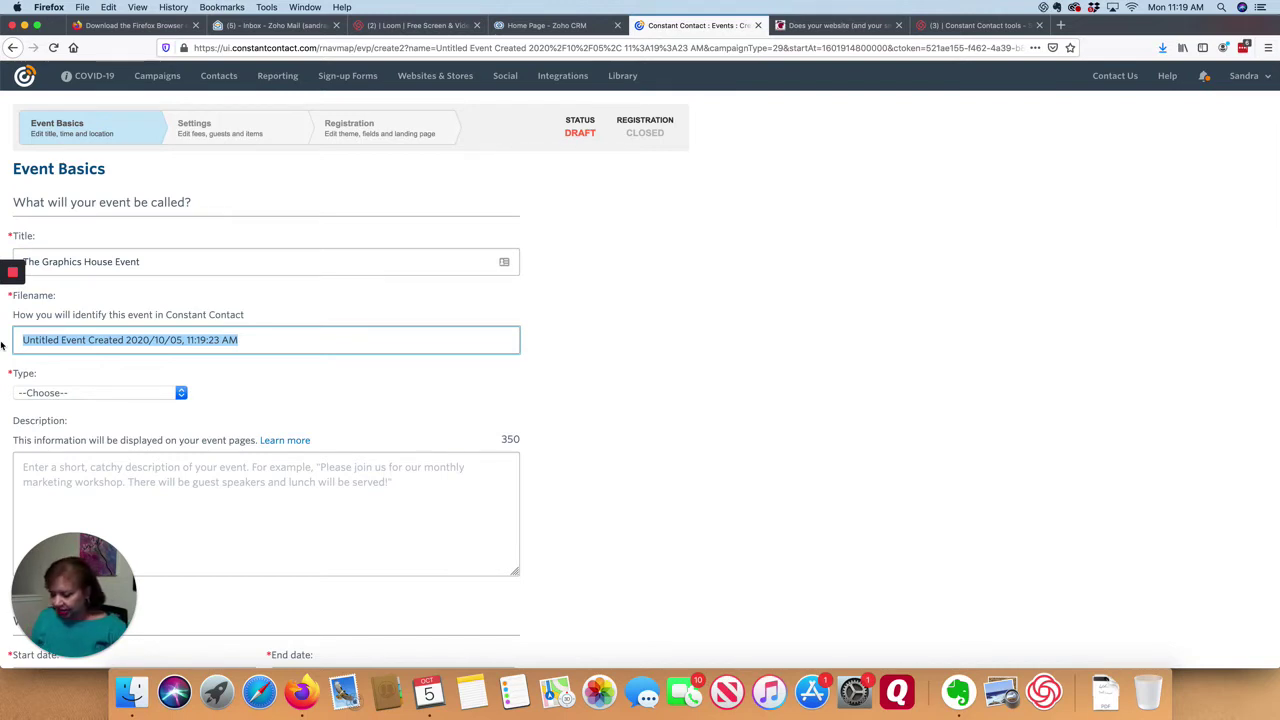
text(Test Event)
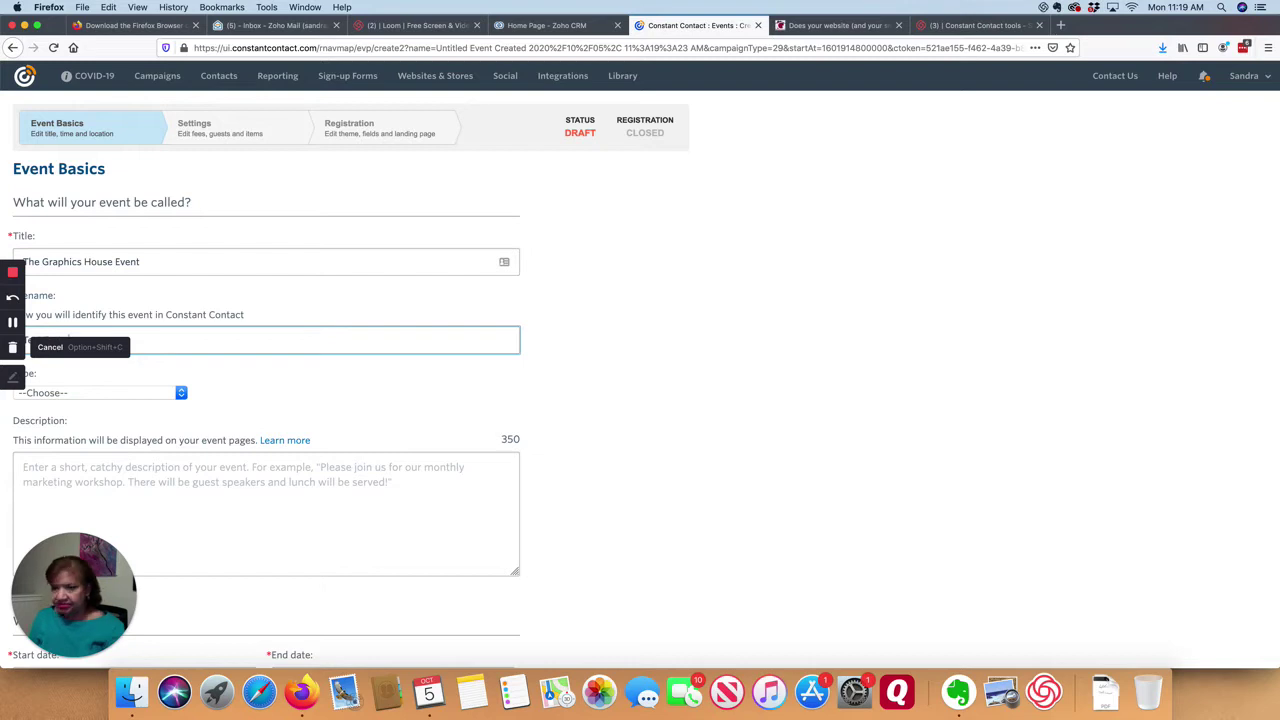
Set the event type to Class / Workshop
click(150, 396)
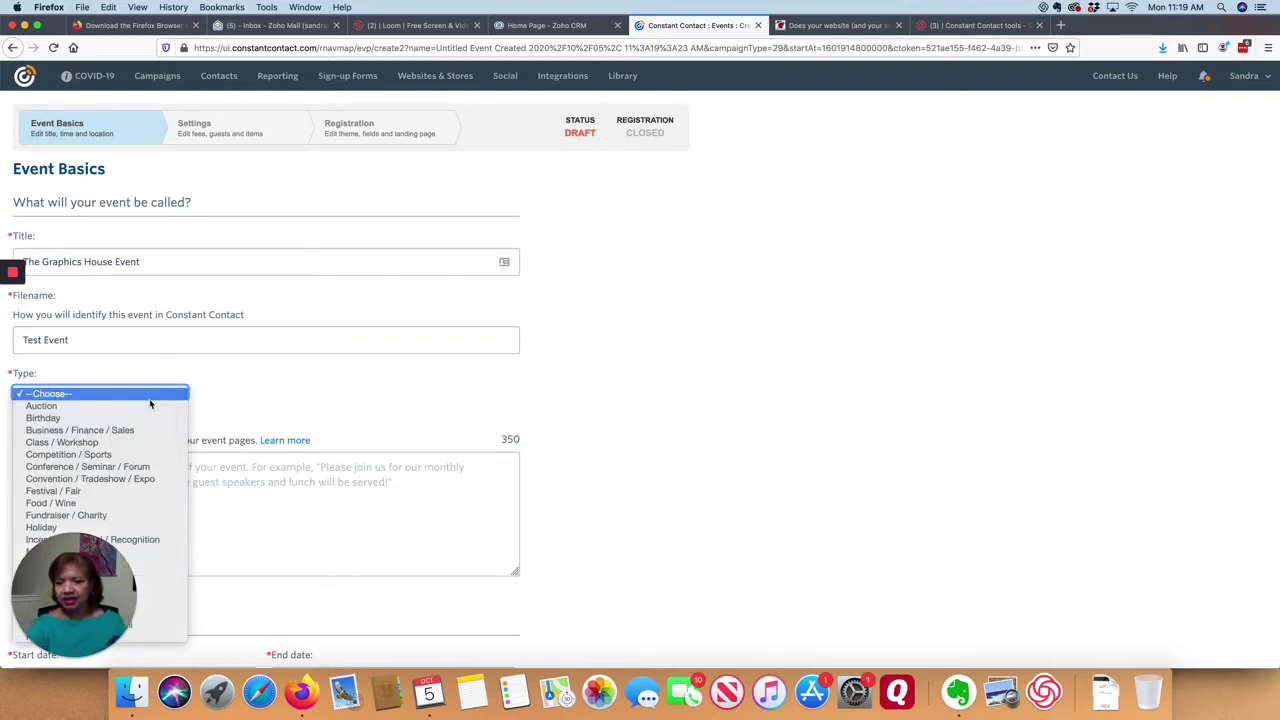
click(150, 398)
scroll(312, 408, down, 2)
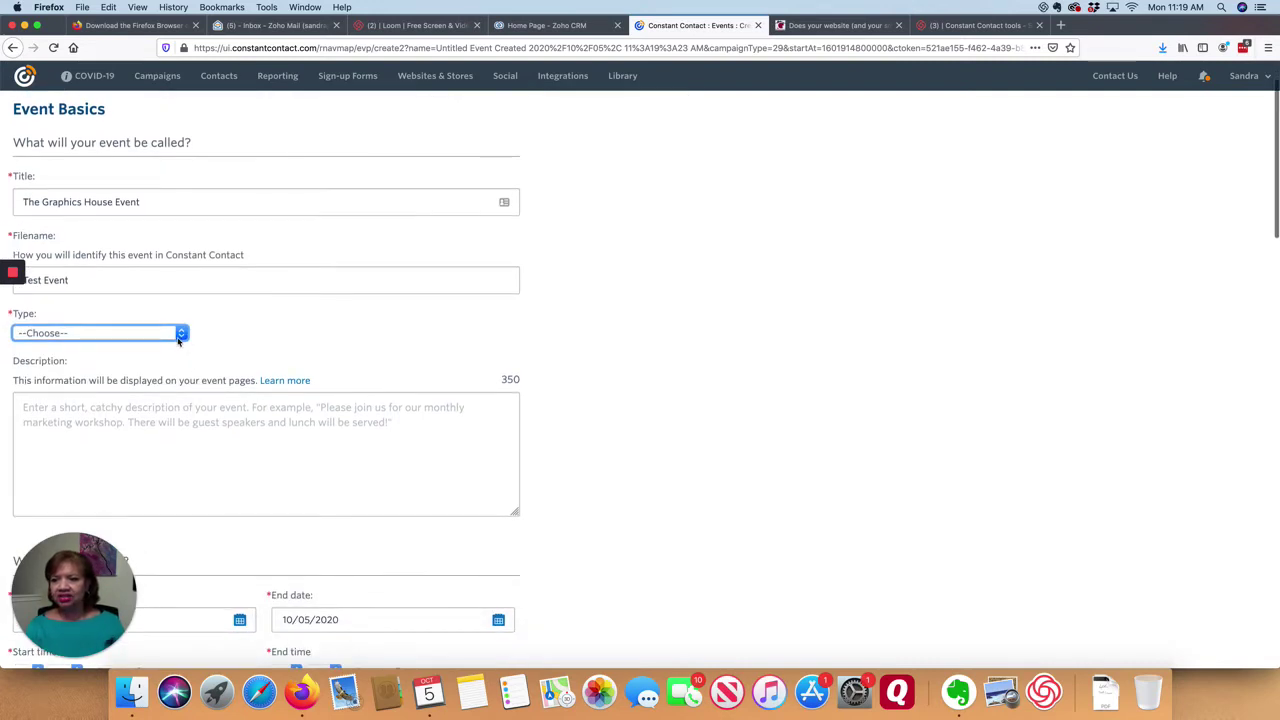
click(179, 339)
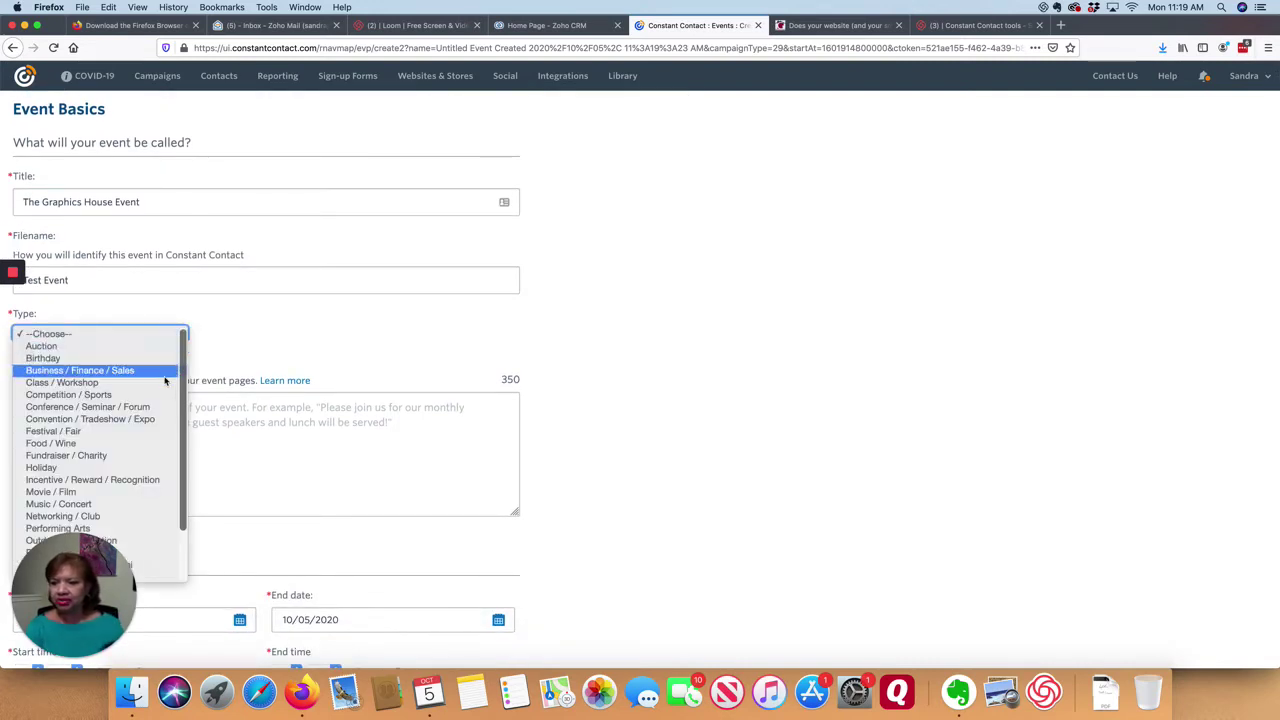
scroll(282, 361, down, 1)
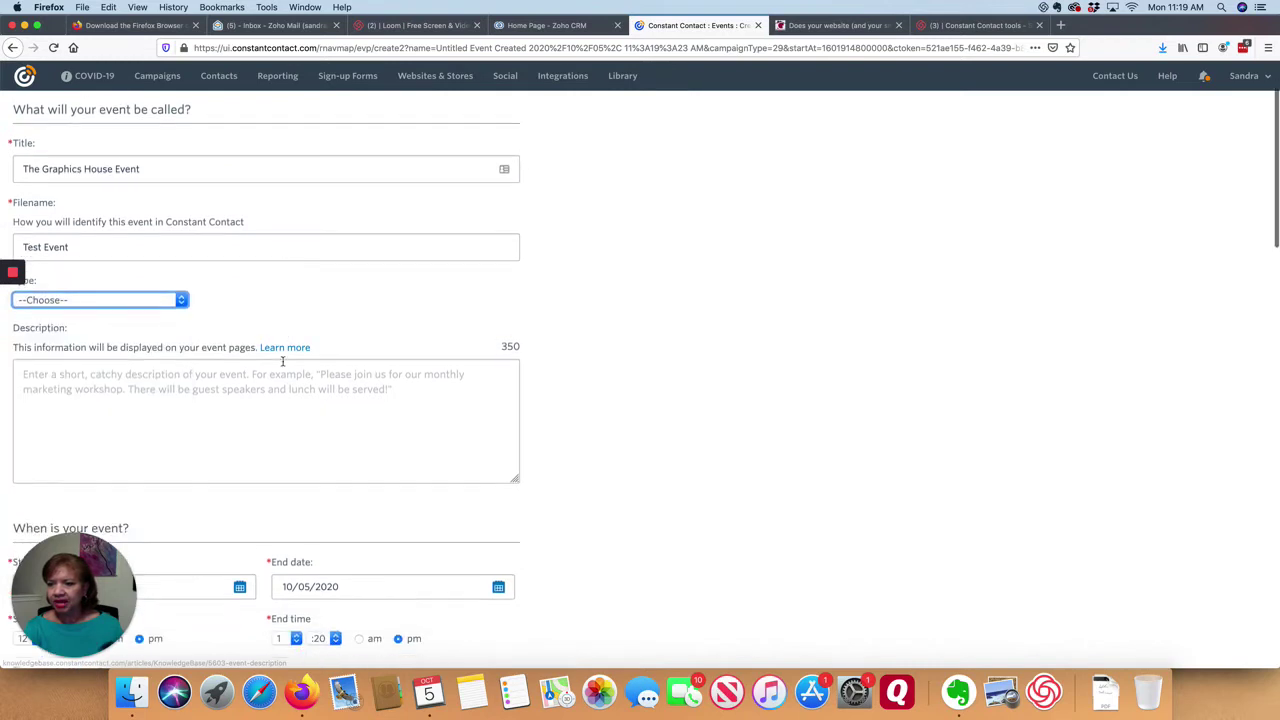
click(158, 302)
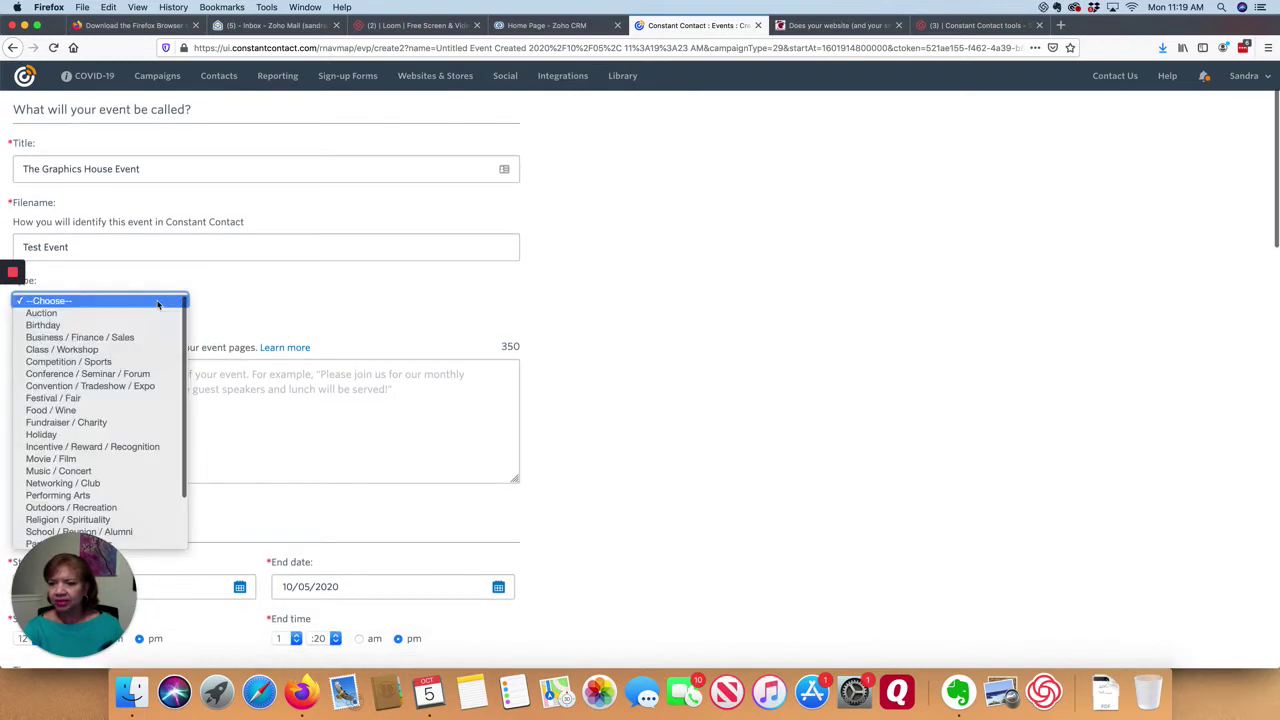
click(111, 352)
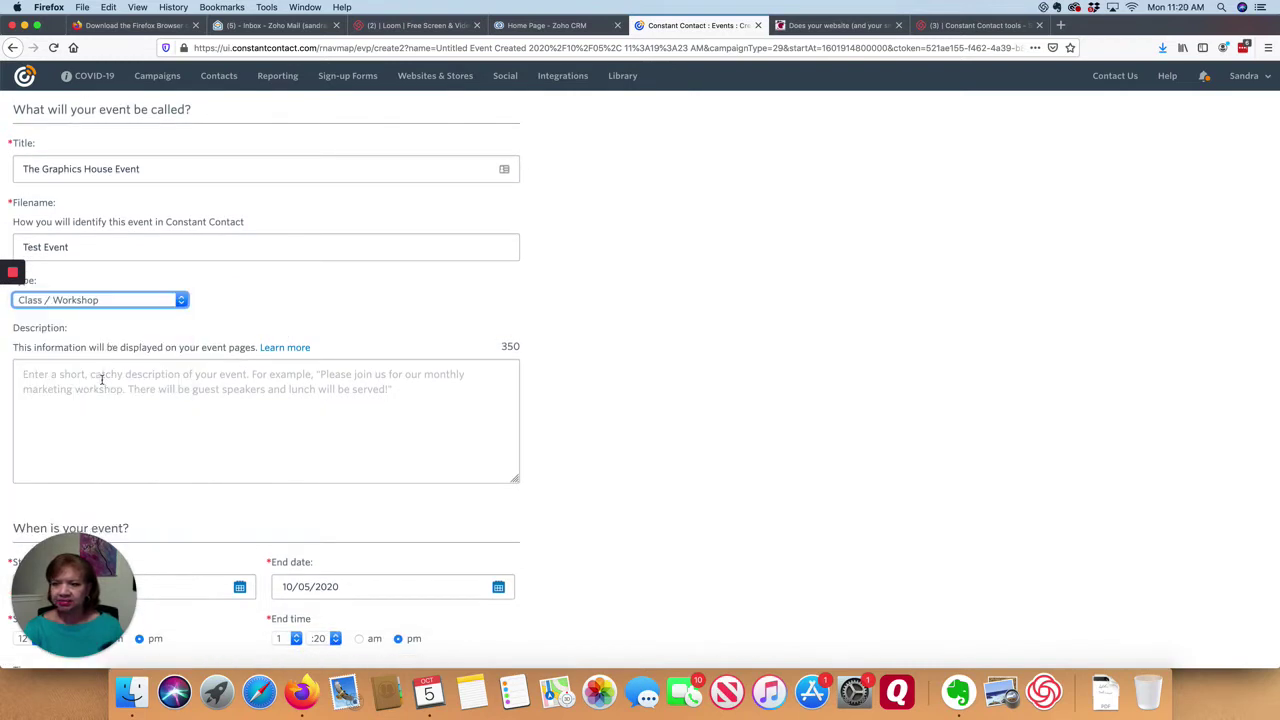
Enter the event description "Attend our training event about our new services."
click(101, 380)
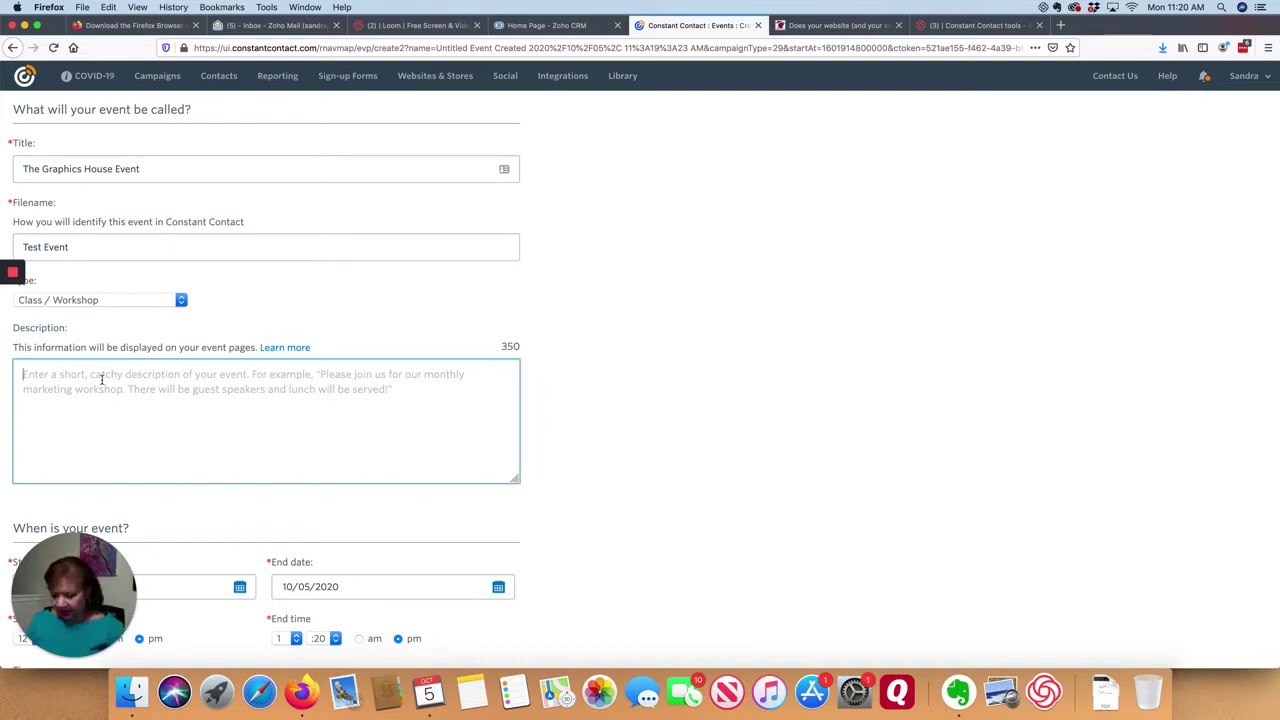
text(Atten)
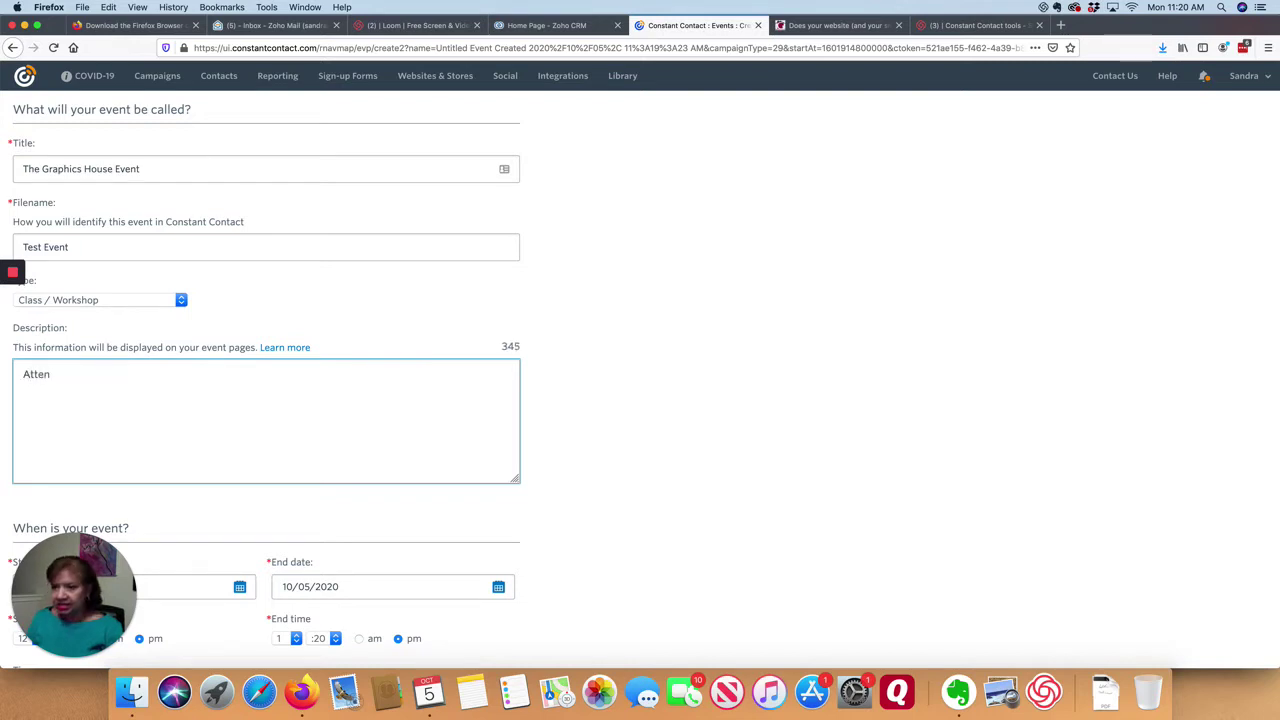
text(d our ta)
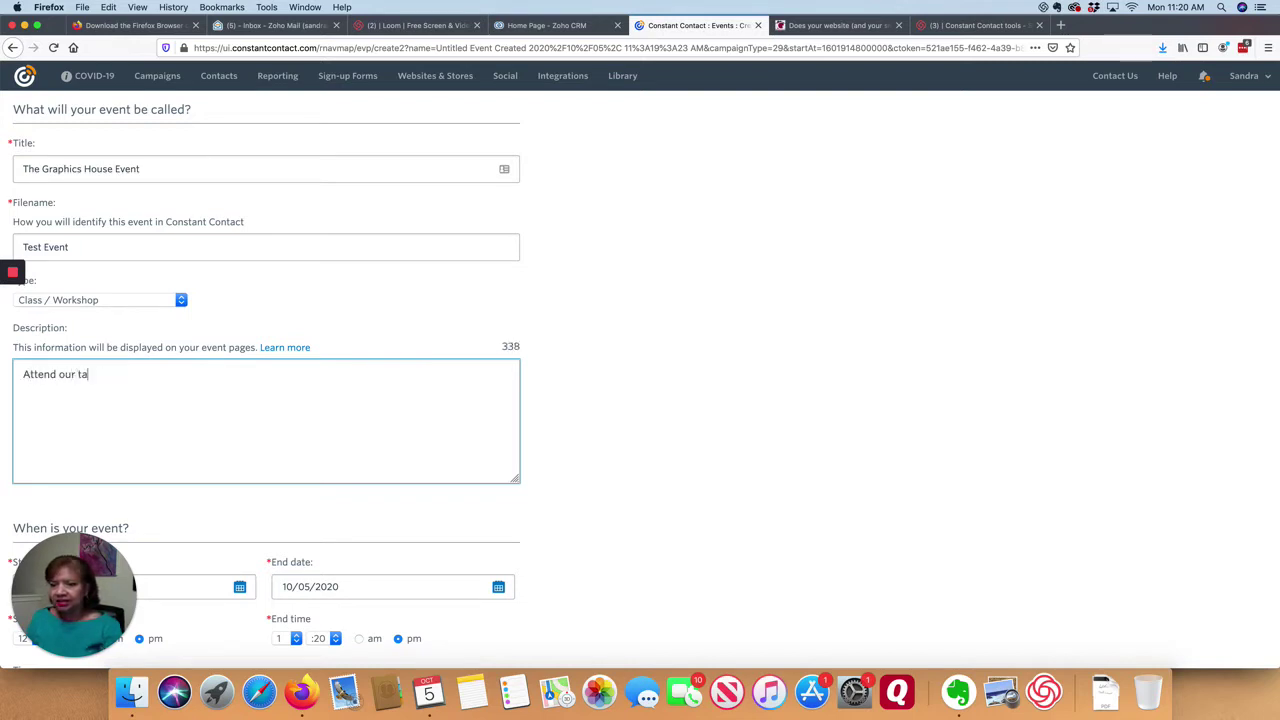
key(BackSpace)
text(raining event)
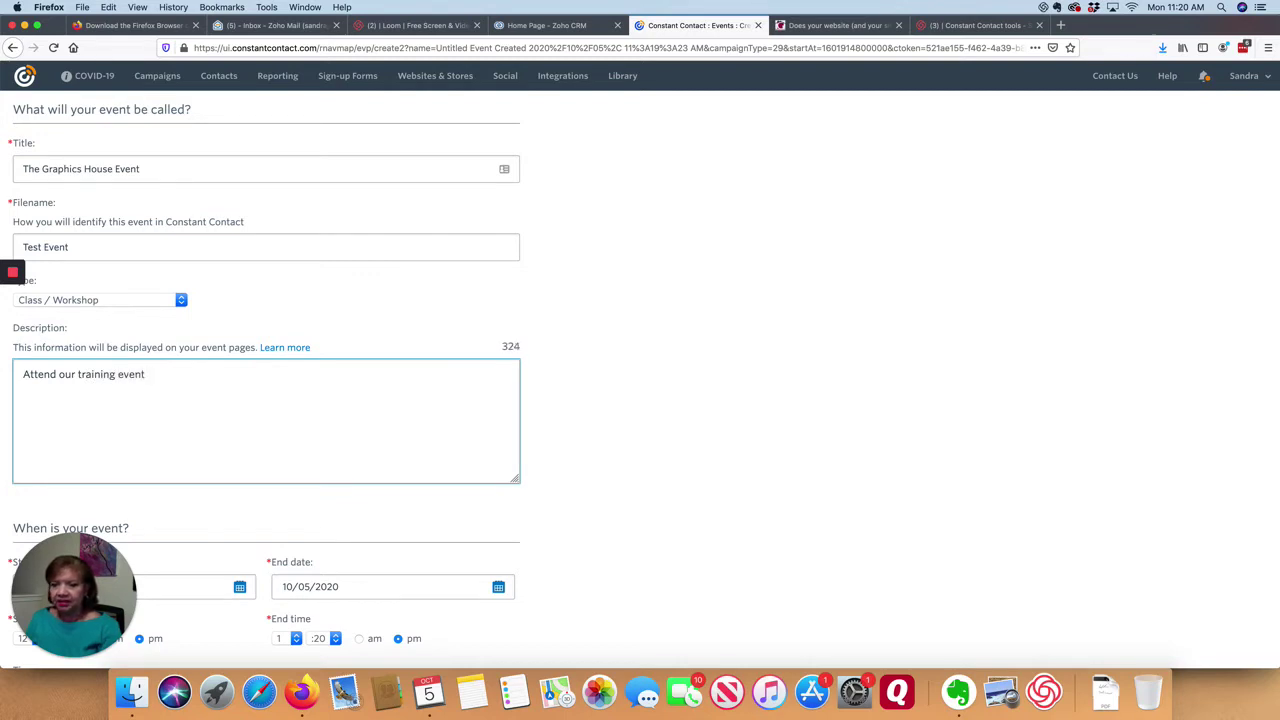
text( about)
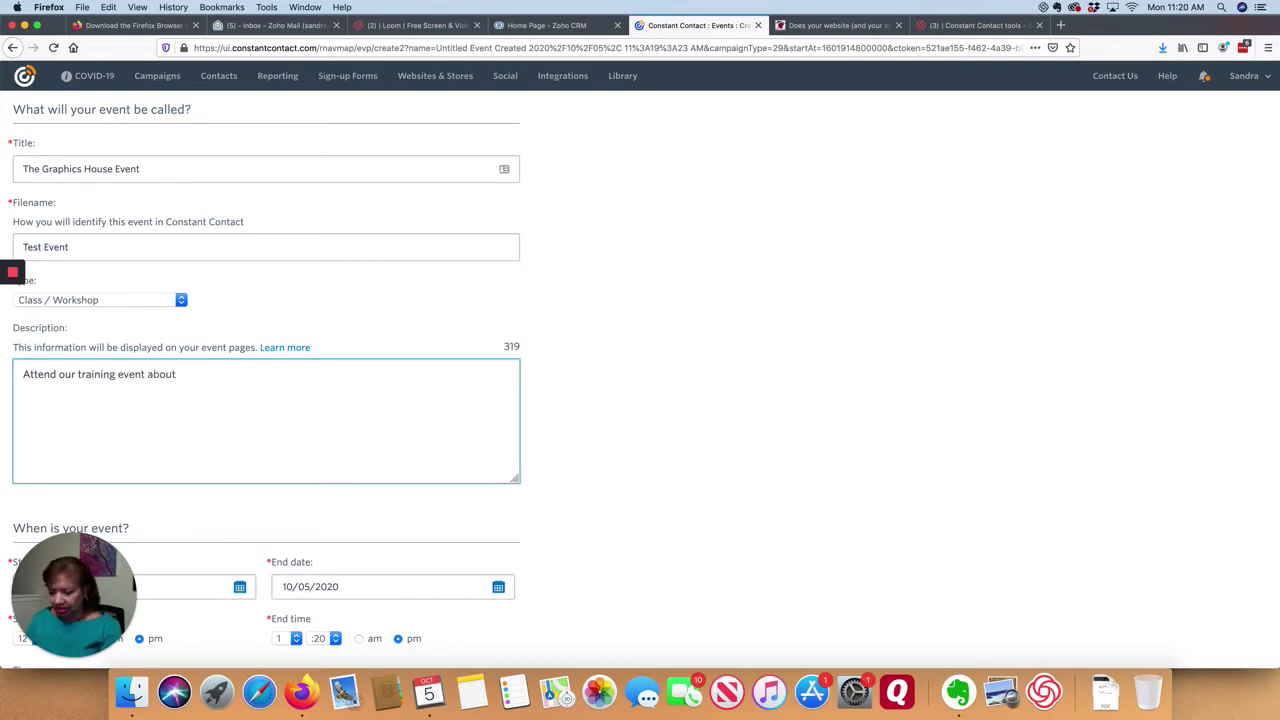
text( op)
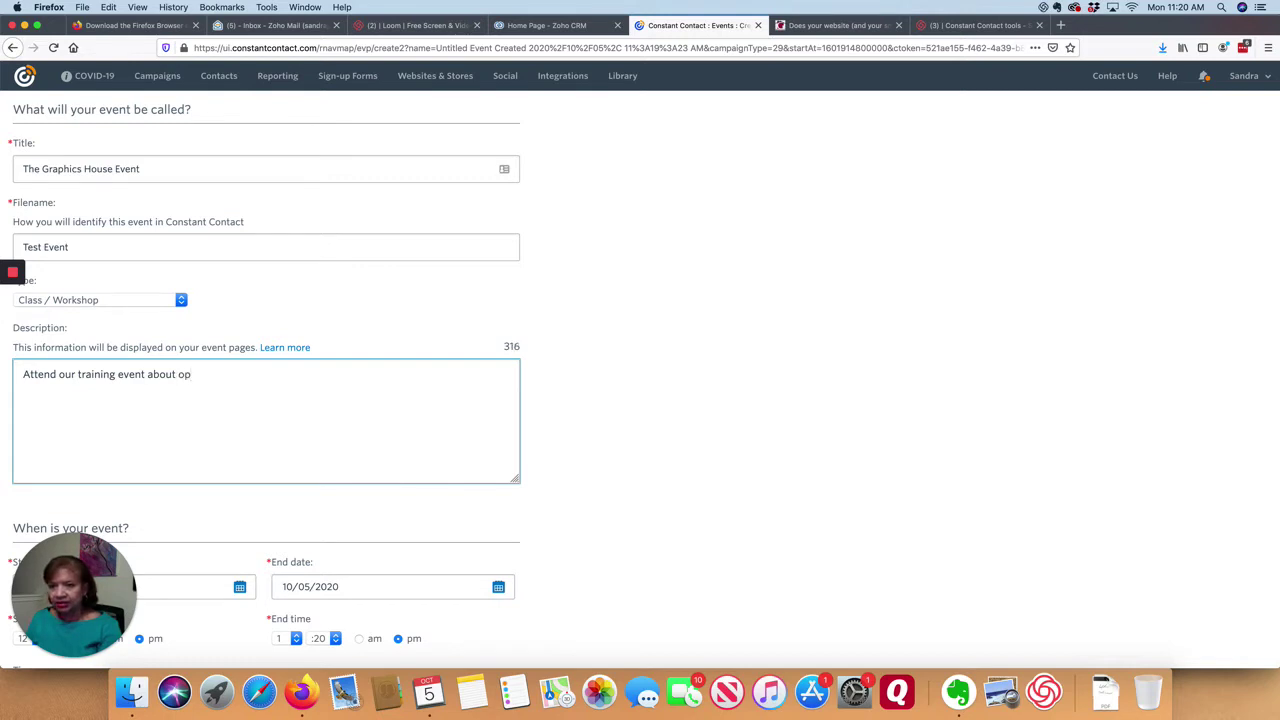
text(ur new services.)
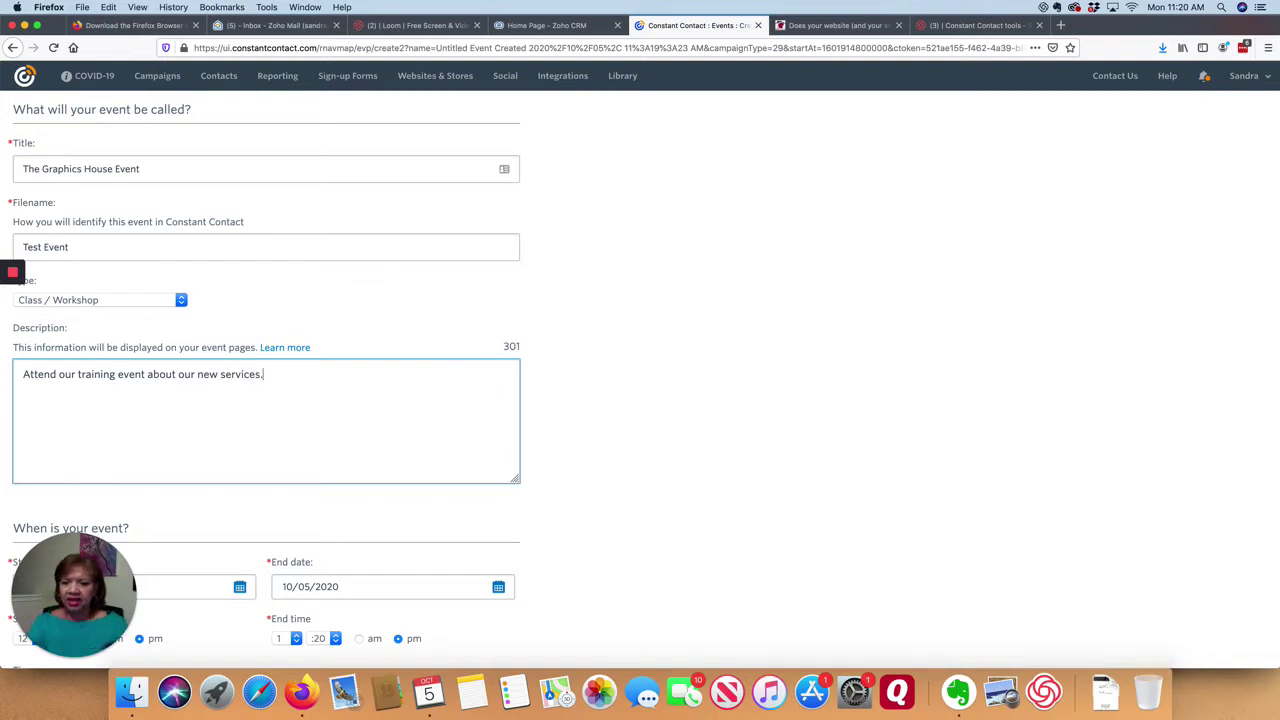
Set the event's start date to 10/09/2020 and its start time to 10:30
scroll(117, 366, down, 5)
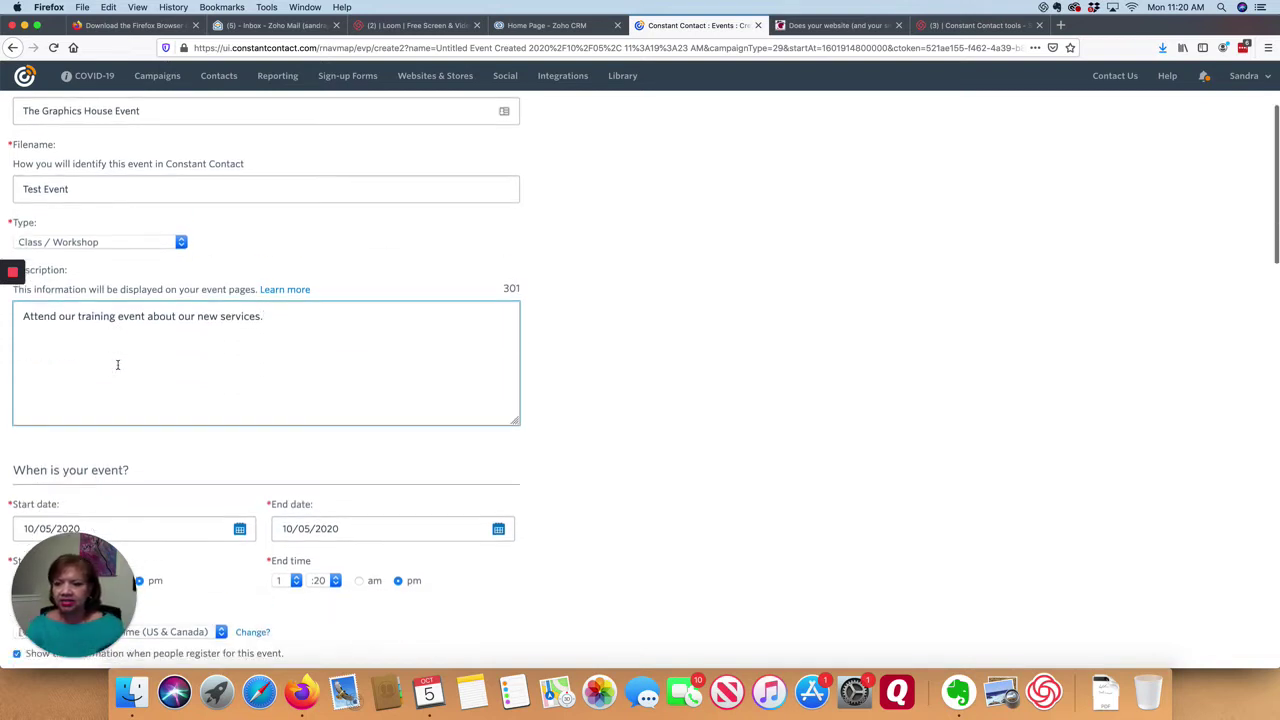
click(240, 387)
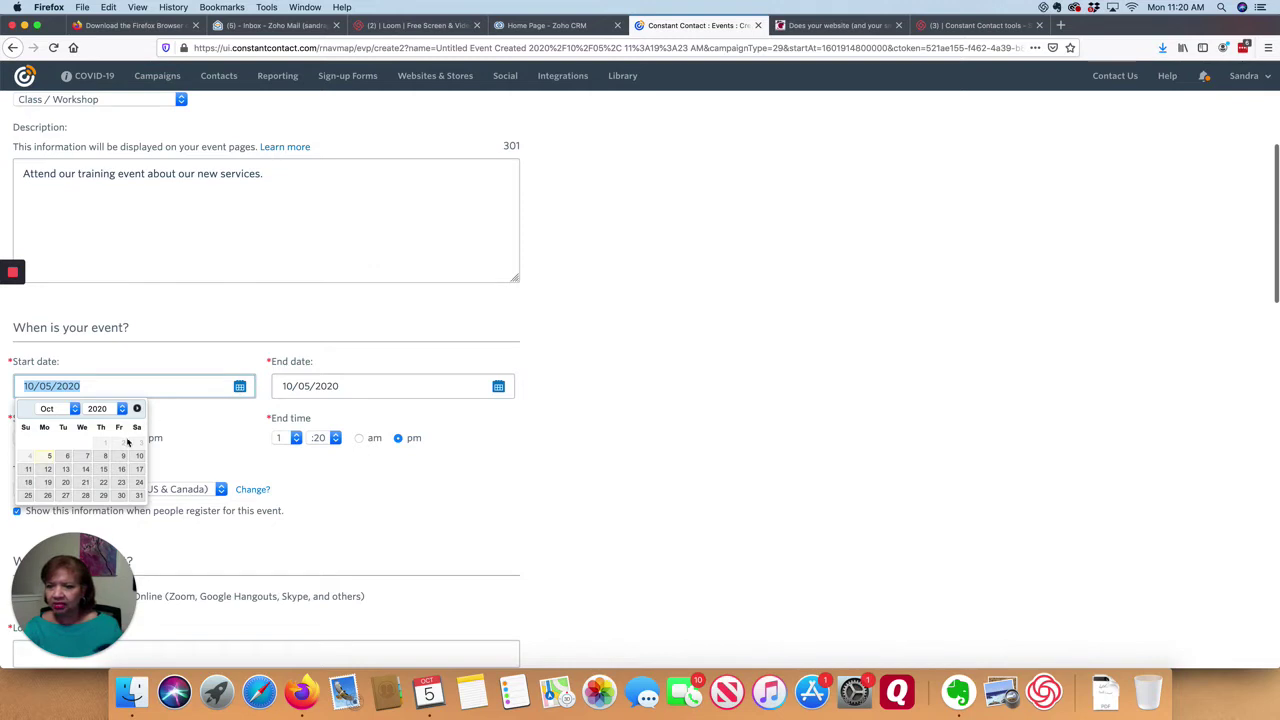
click(121, 456)
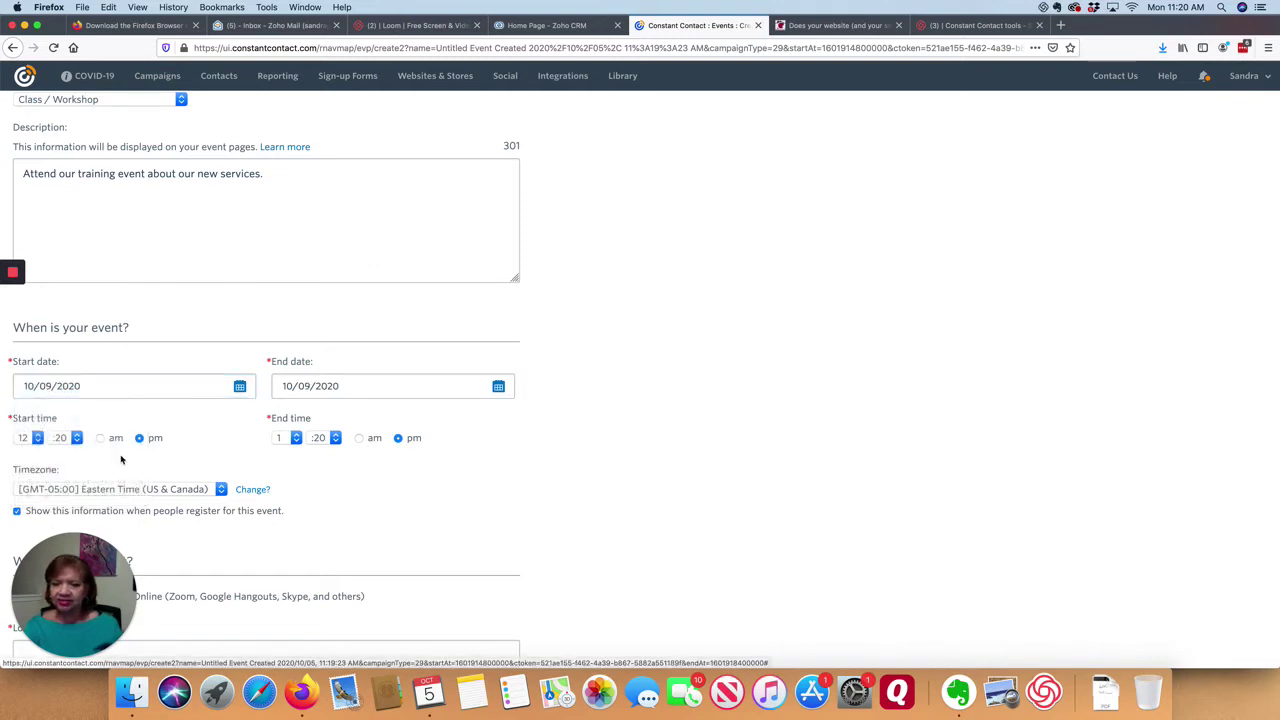
click(60, 438)
click(67, 462)
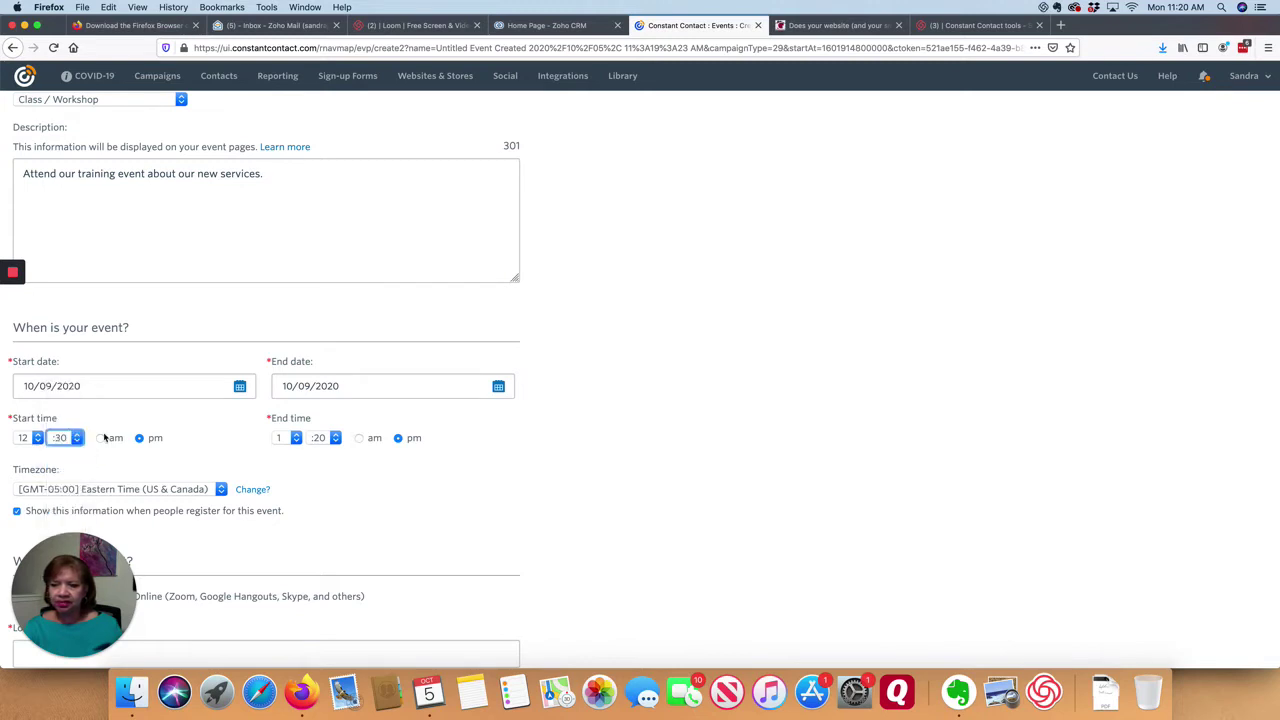
click(38, 440)
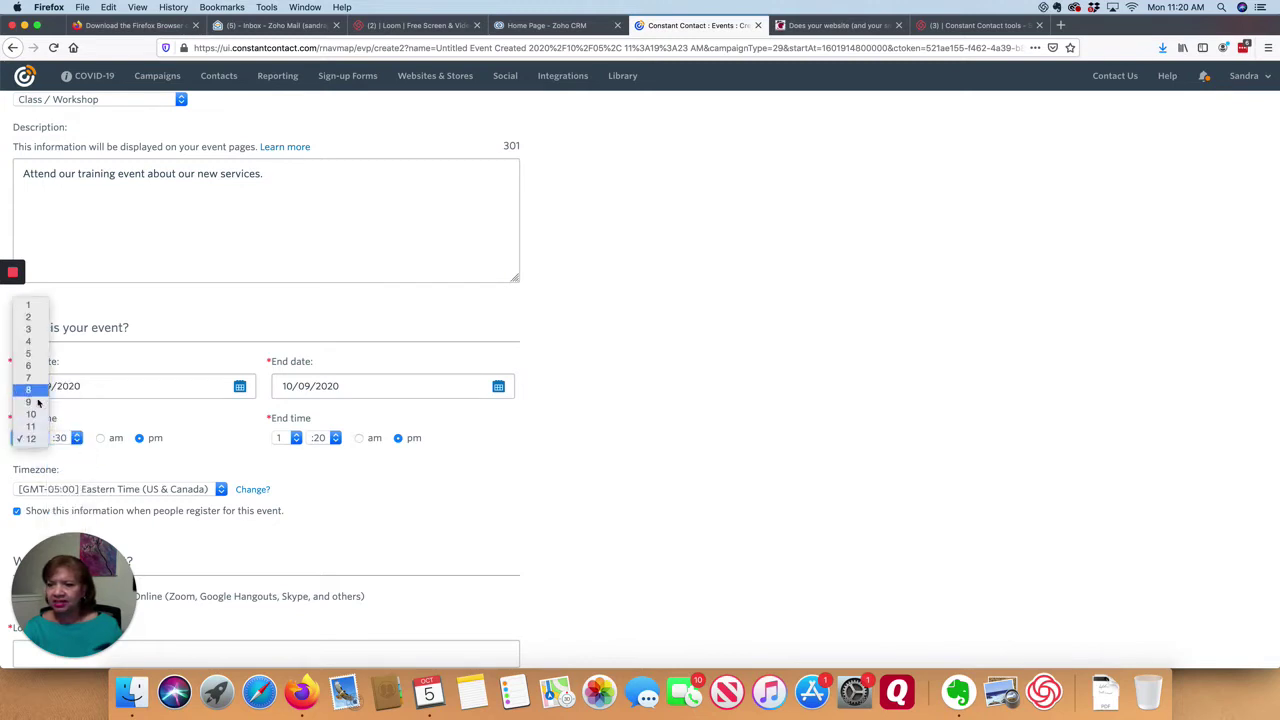
click(36, 414)
Set the event's end time to 12:30 and switch the start time to am
click(297, 440)
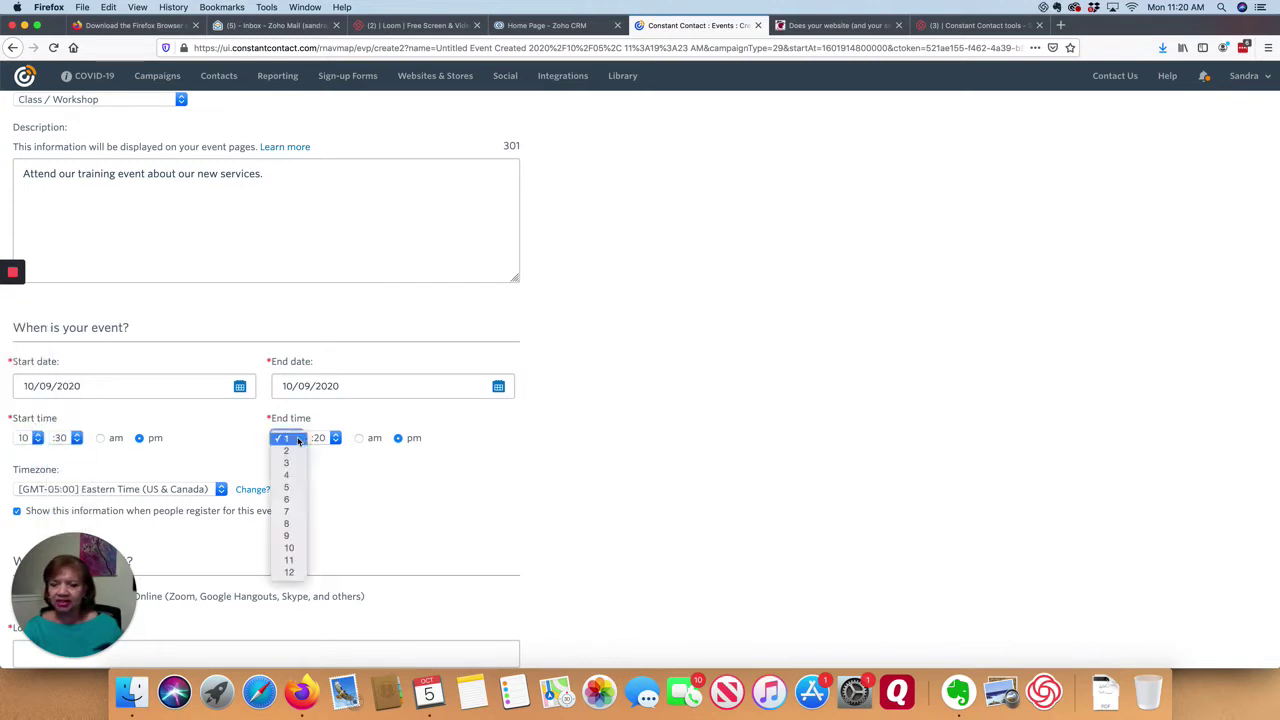
click(289, 573)
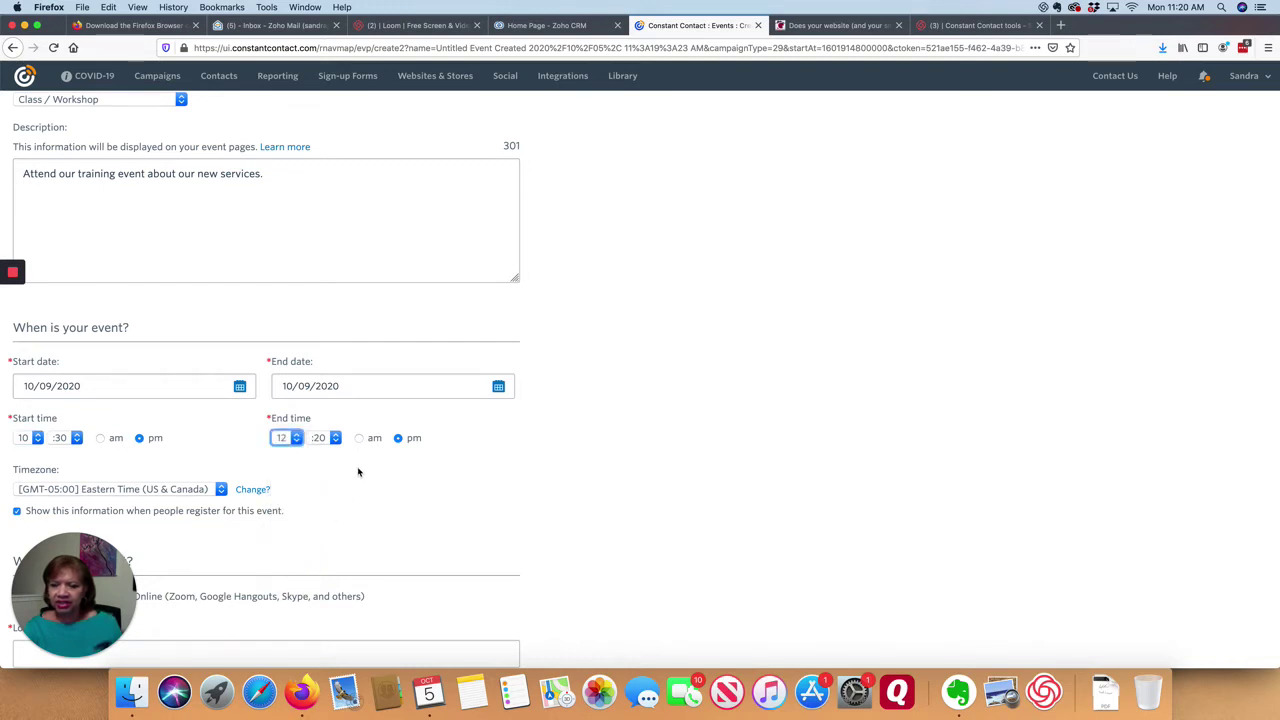
click(338, 440)
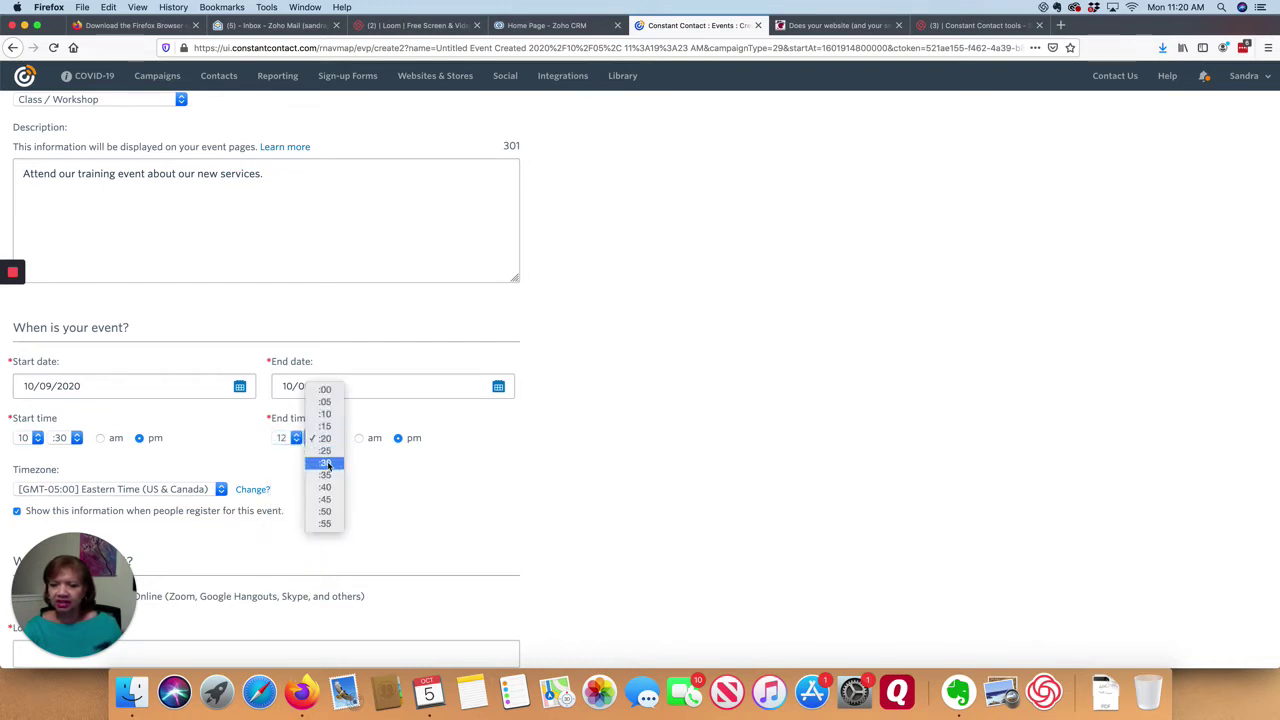
click(327, 463)
click(101, 439)
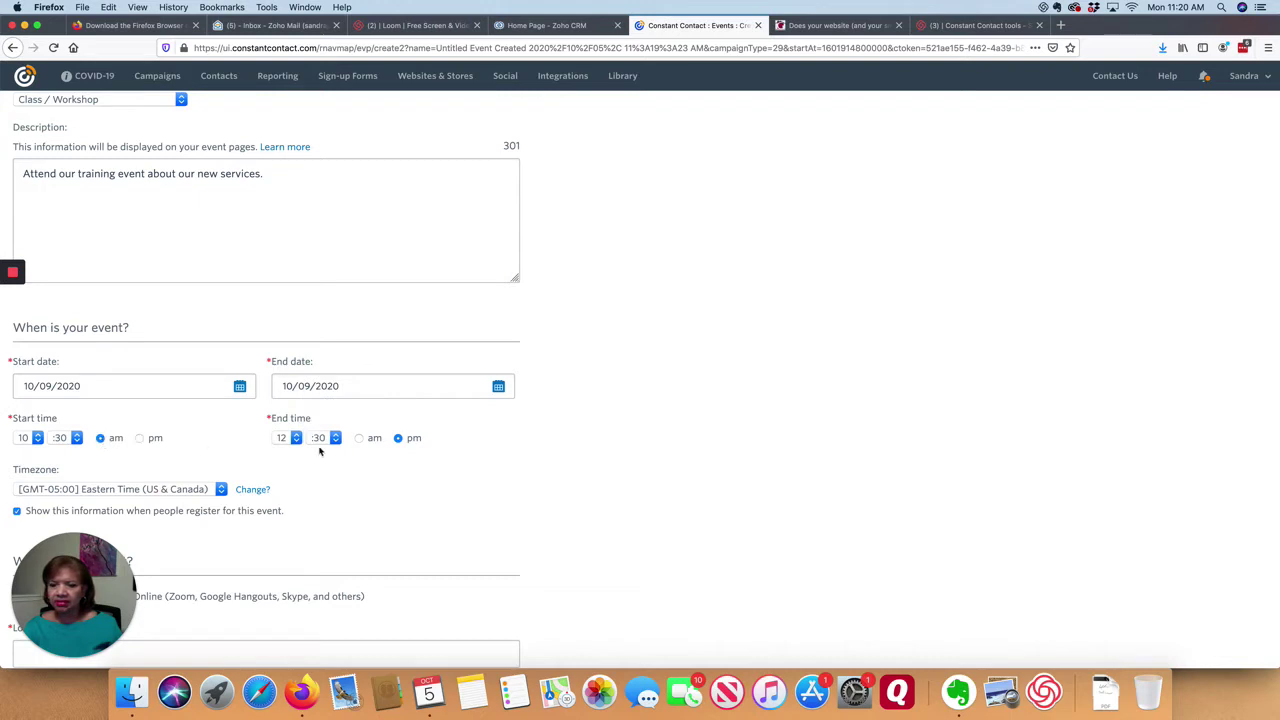
Set the event's location to Online (Zoom, Google Hangouts, Skype, and others) instead of a physical location
scroll(459, 457, down, 3)
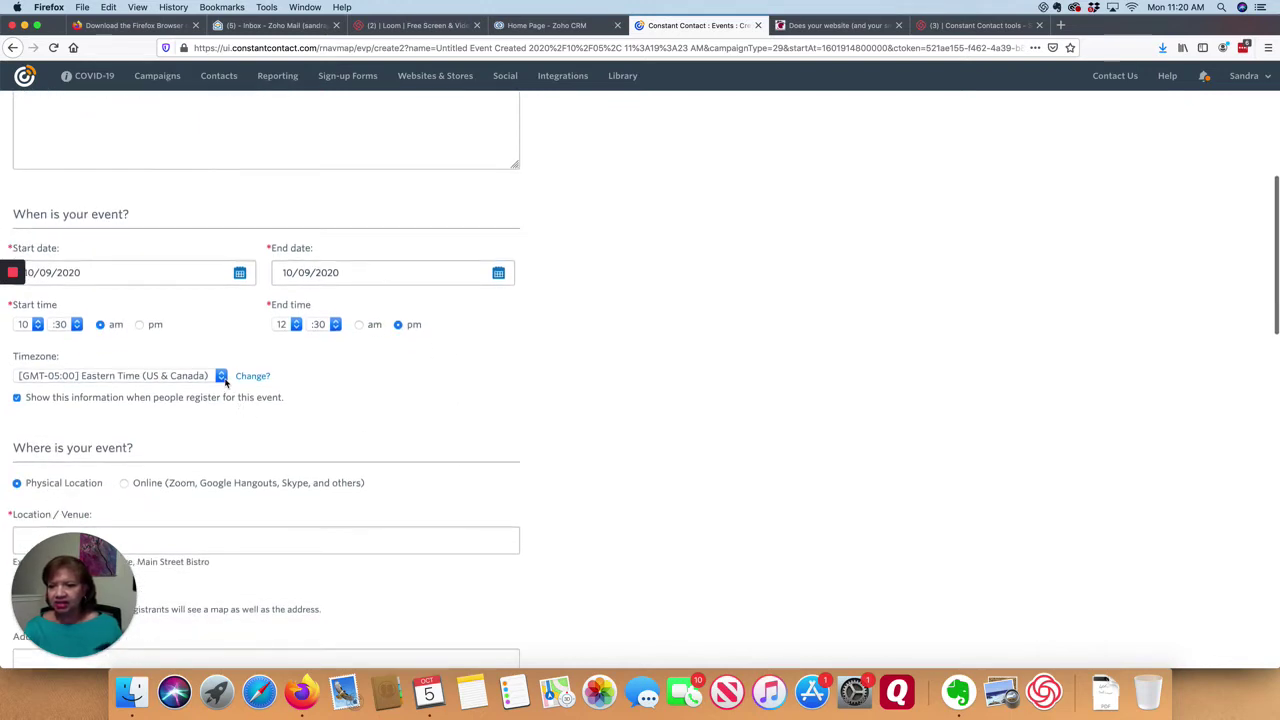
scroll(370, 412, down, 2)
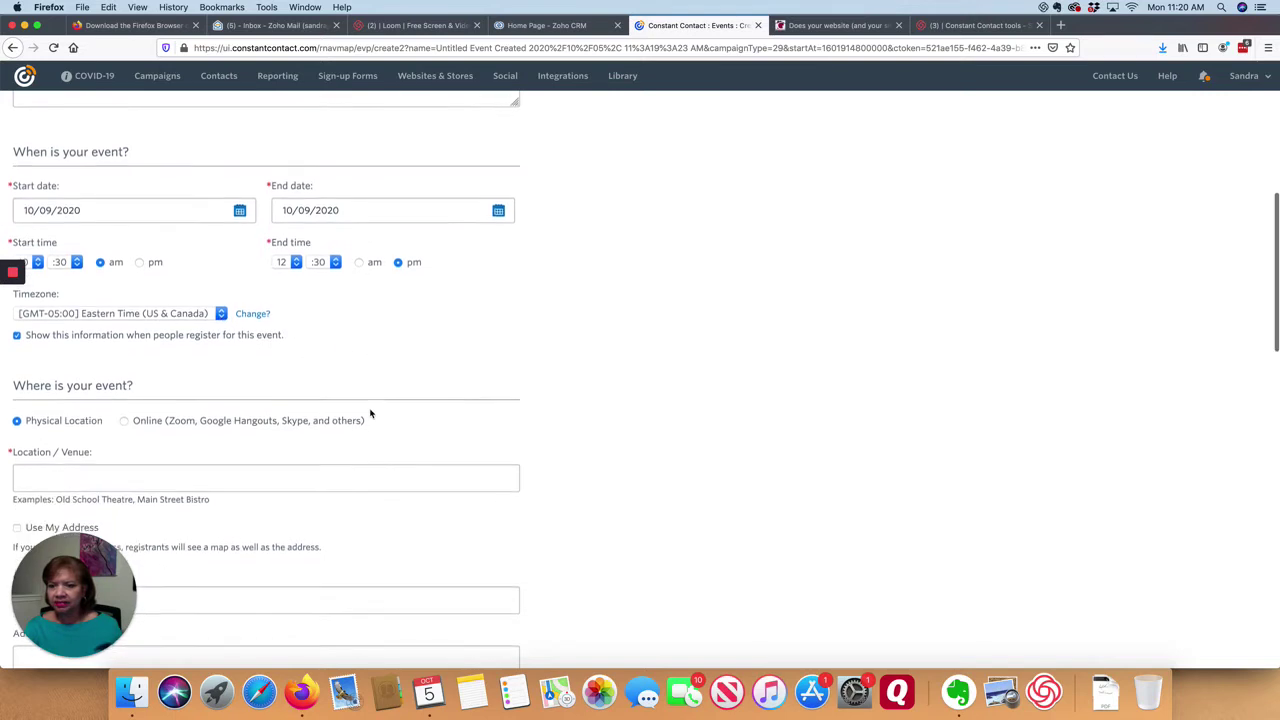
scroll(121, 405, down, 1)
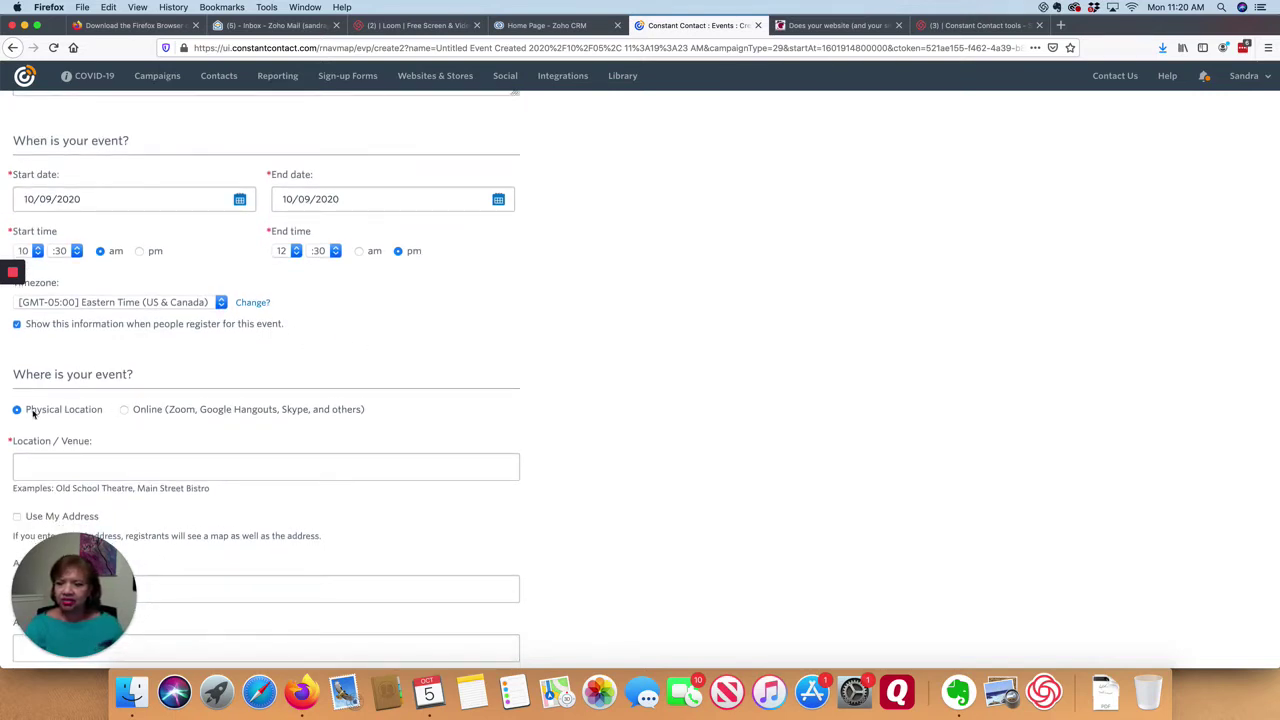
scroll(189, 420, down, 2)
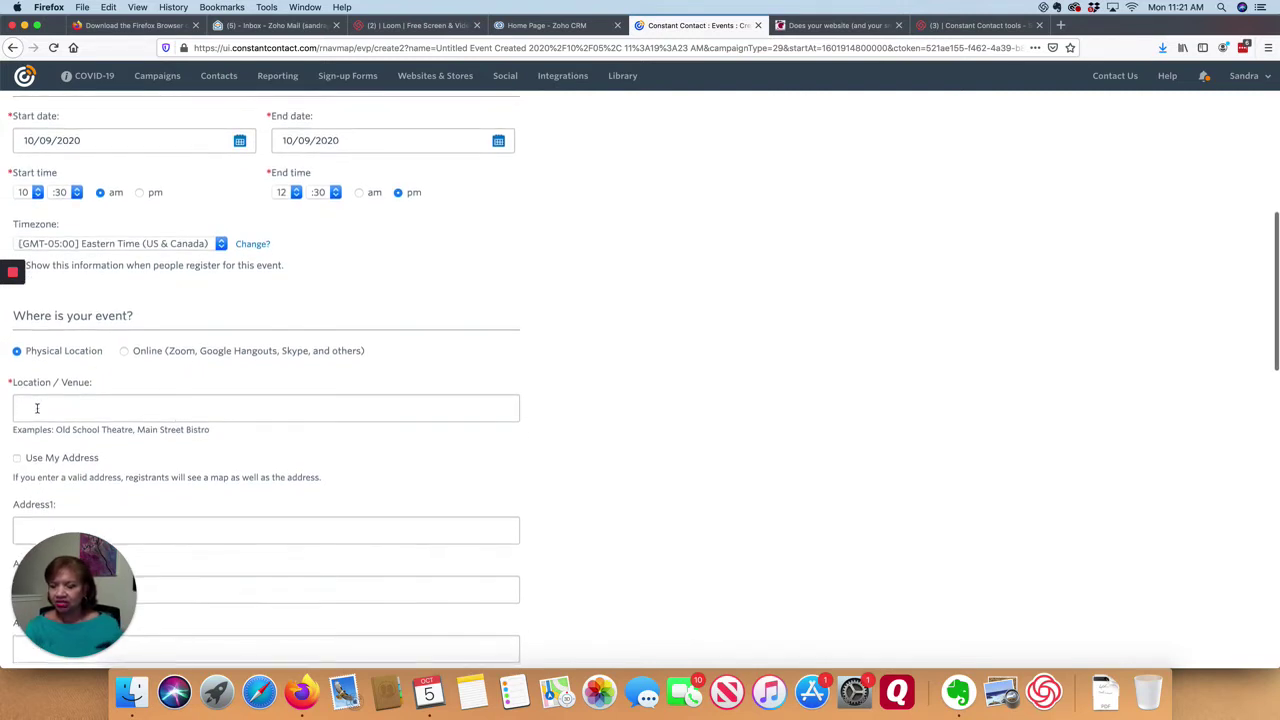
scroll(37, 408, down, 1)
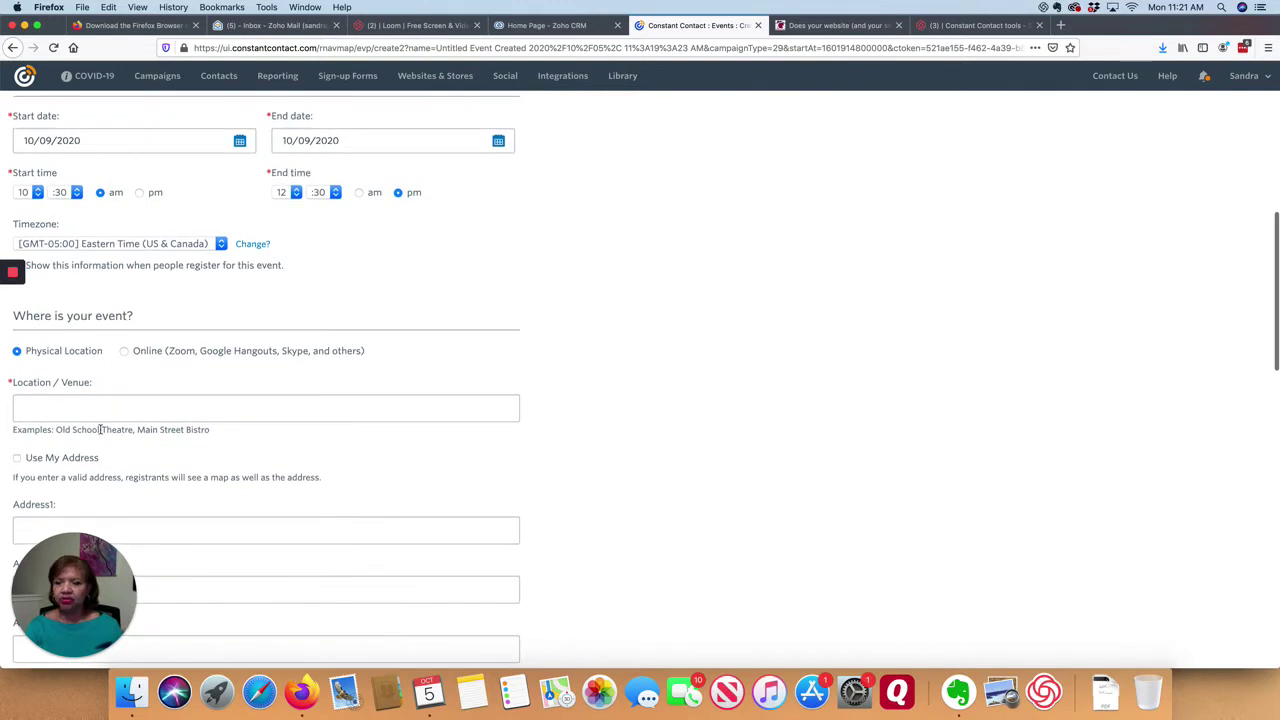
scroll(143, 440, down, 6)
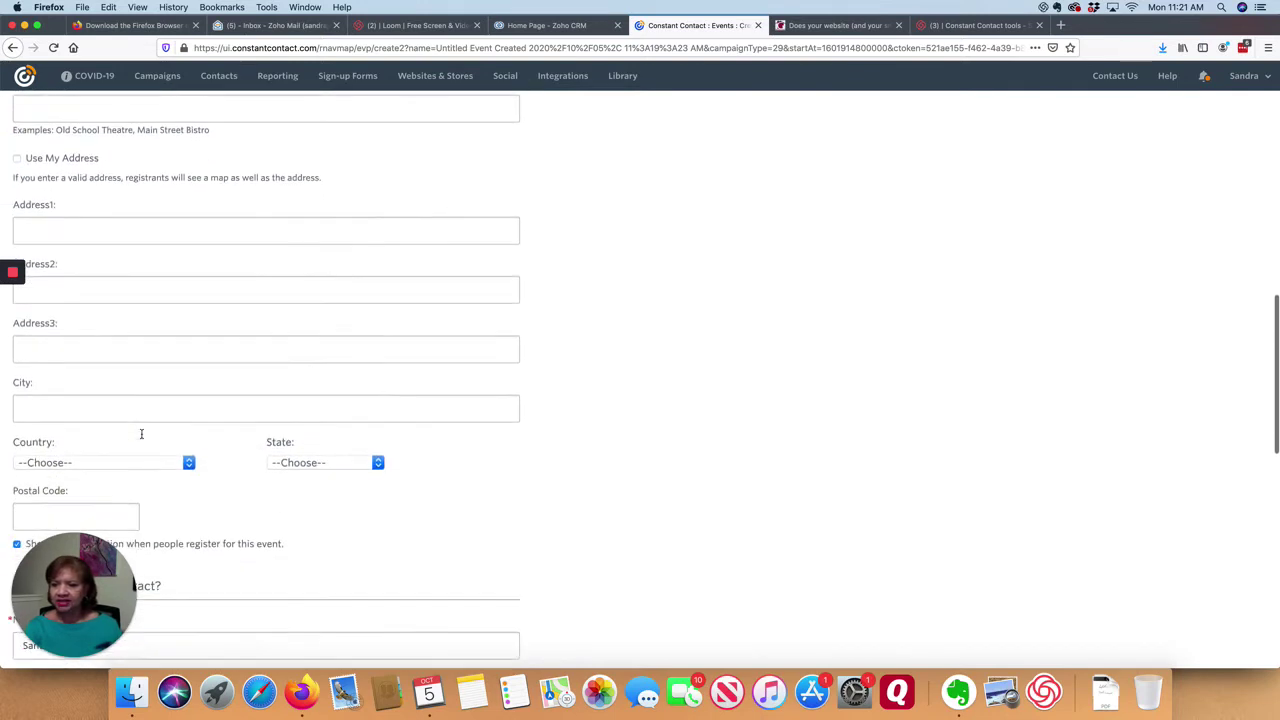
scroll(141, 436, up, 5)
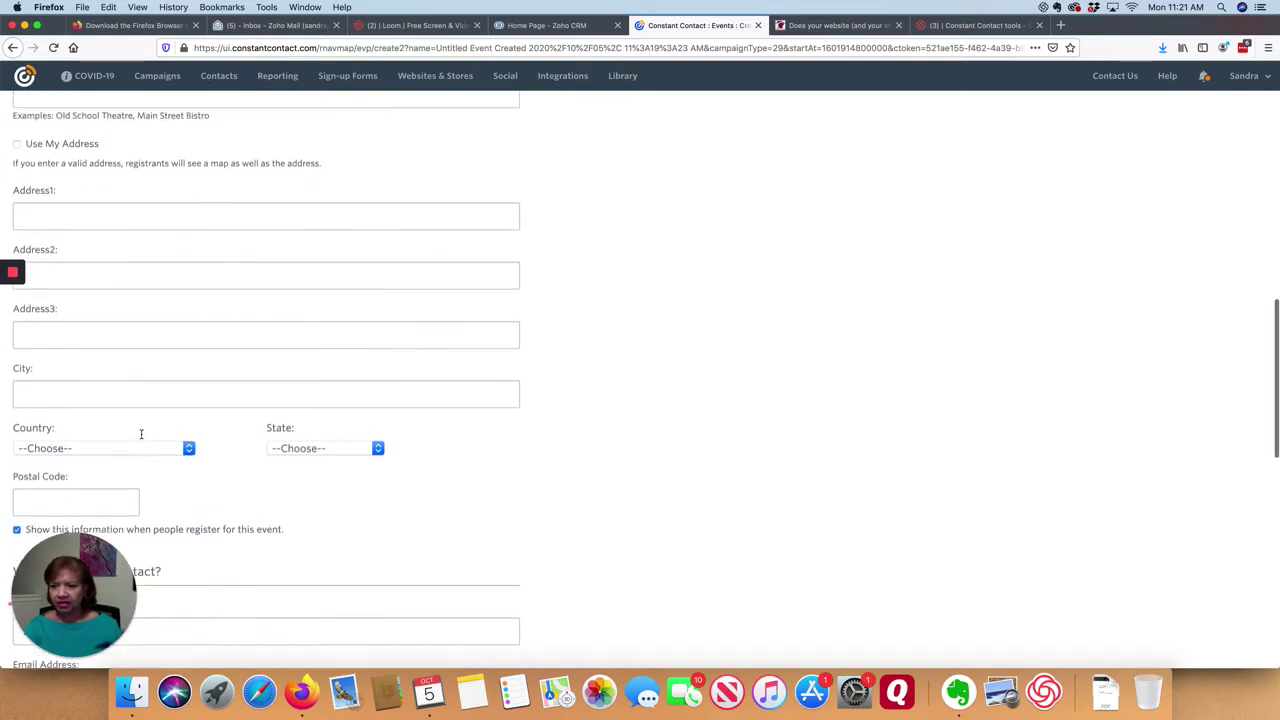
scroll(140, 433, up, 4)
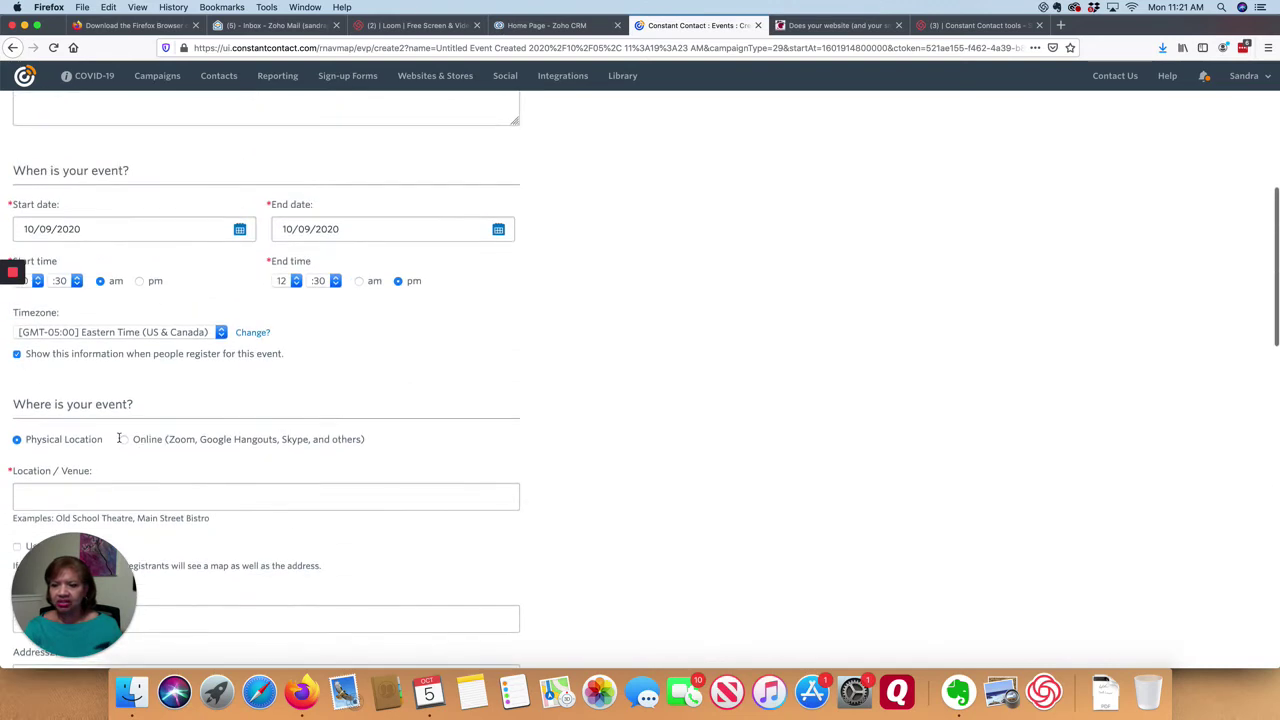
click(124, 440)
scroll(171, 443, down, 2)
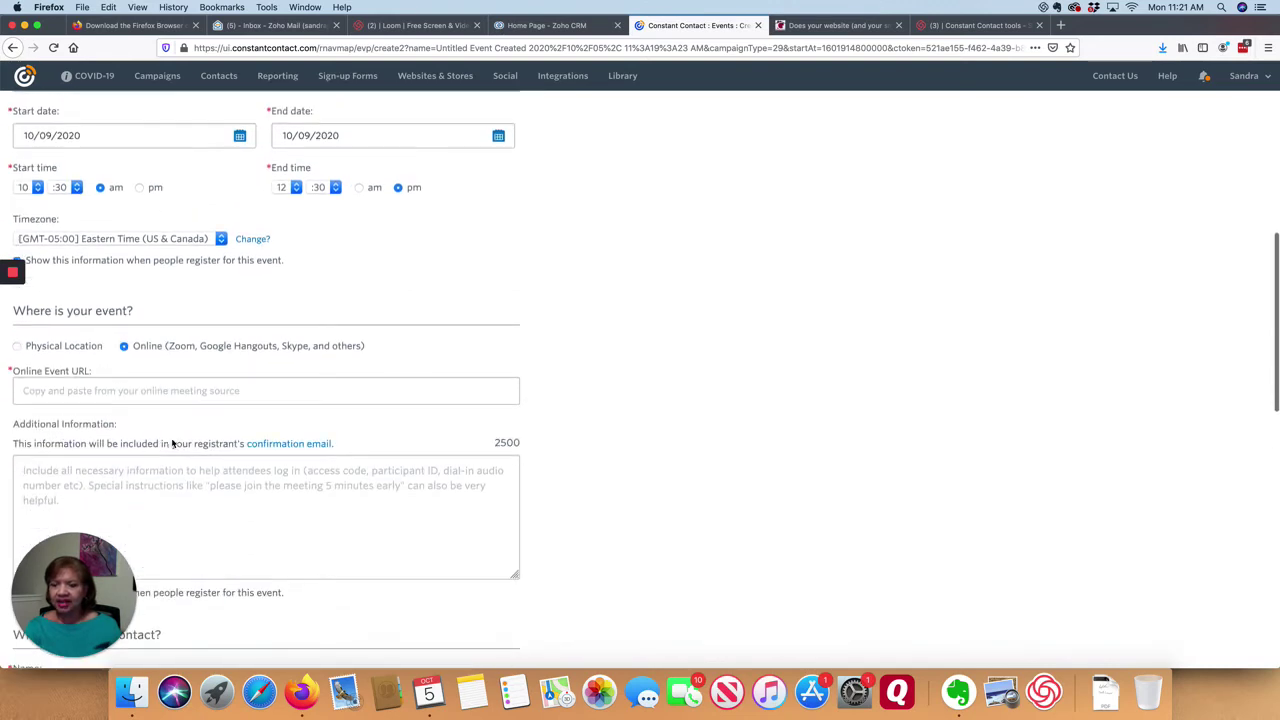
Enter "zoom" as the Online Event URL and move on to the additional information field
click(87, 391)
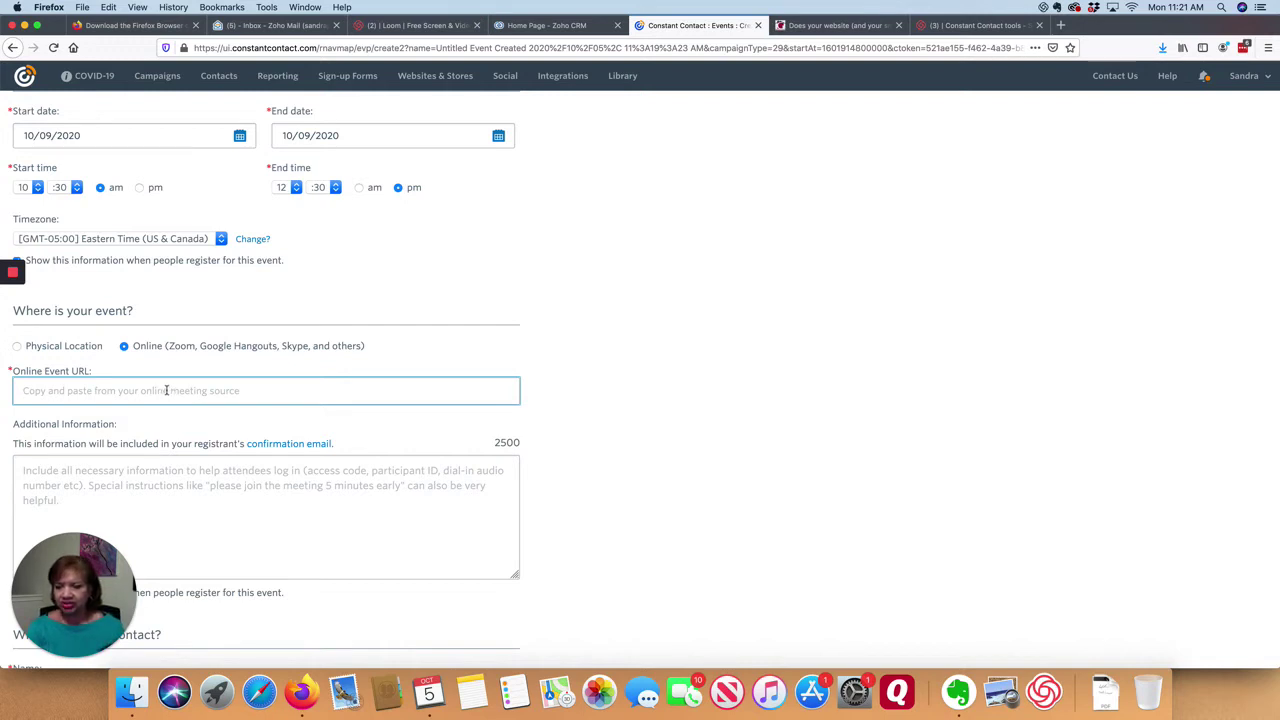
scroll(200, 405, down, 2)
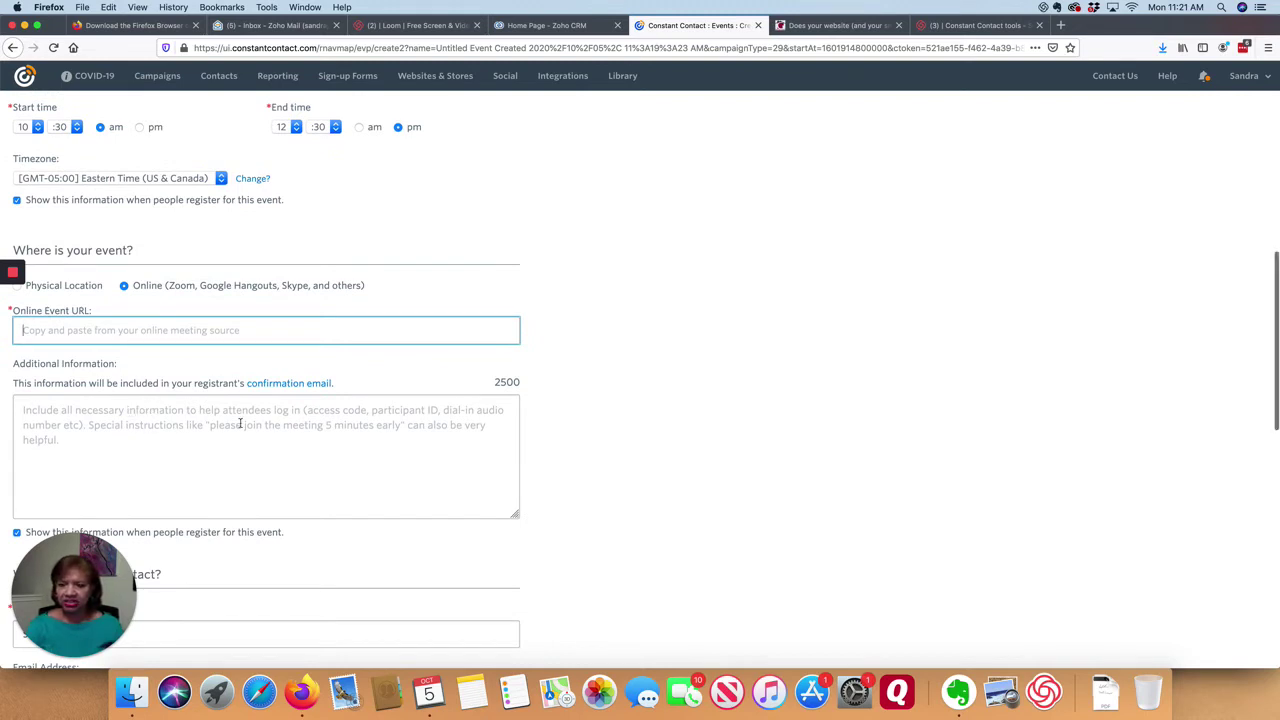
scroll(240, 424, down, 1)
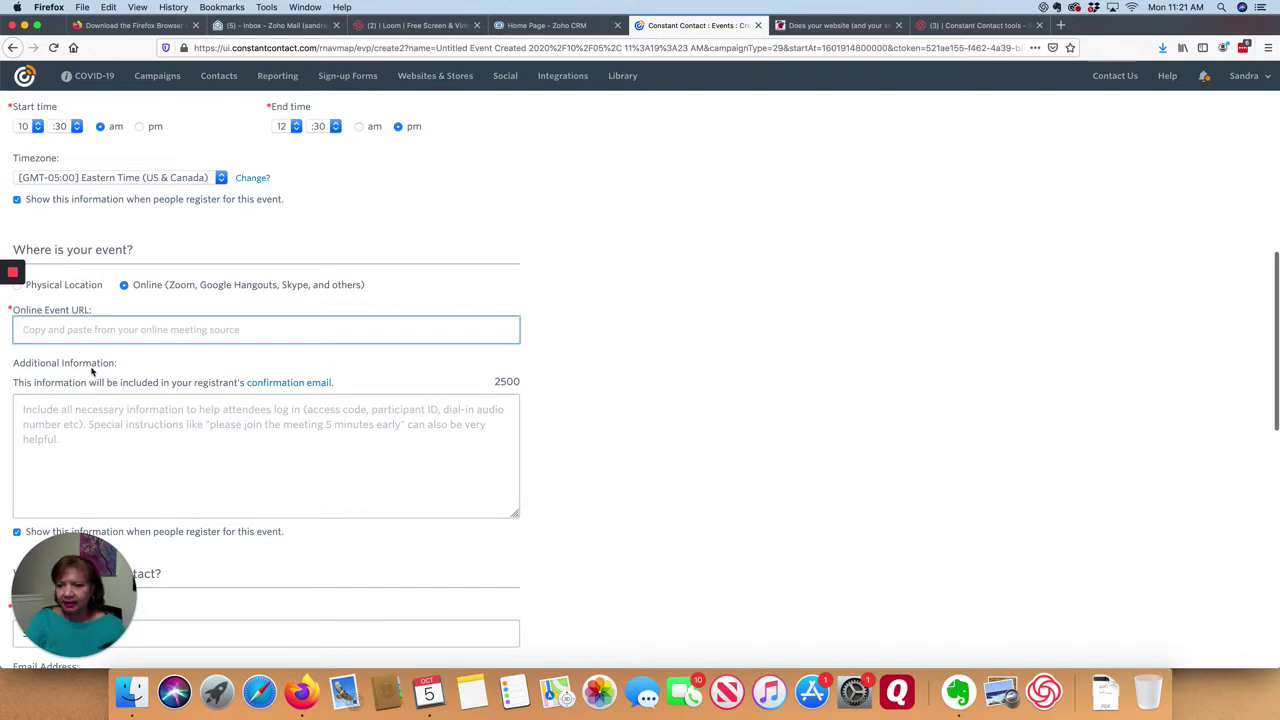
text(zoo)
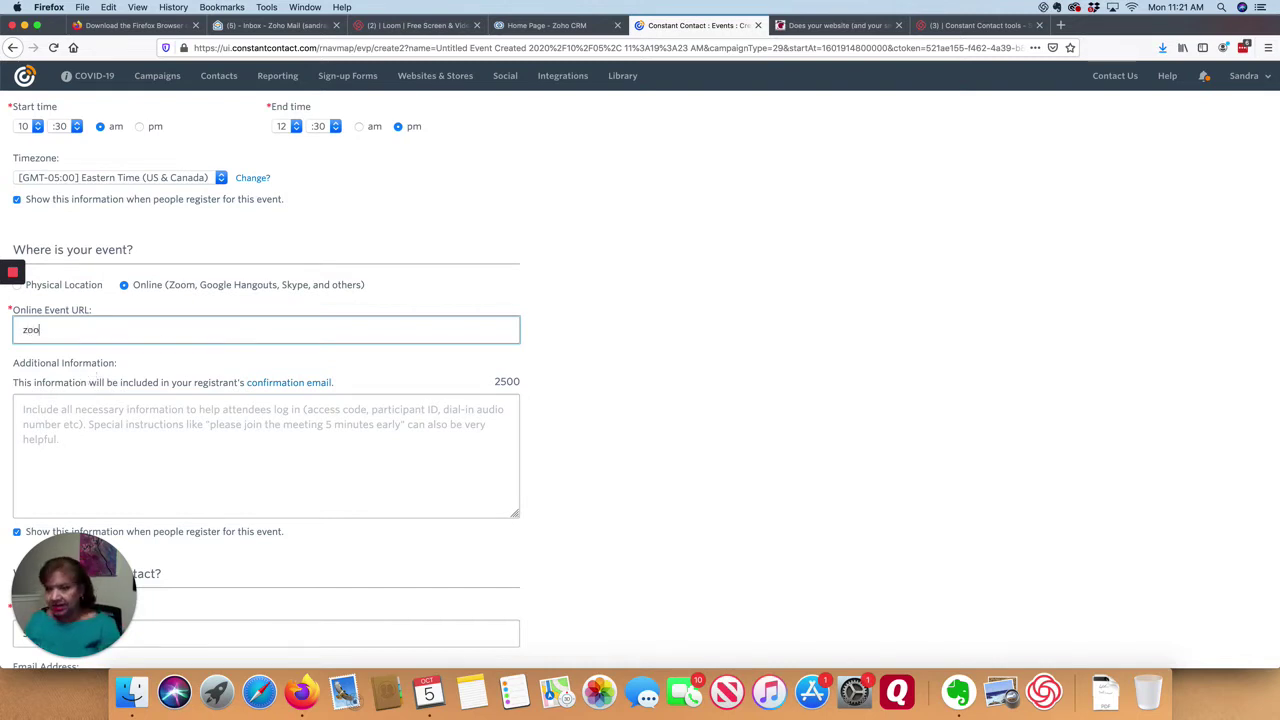
text(m)
click(24, 410)
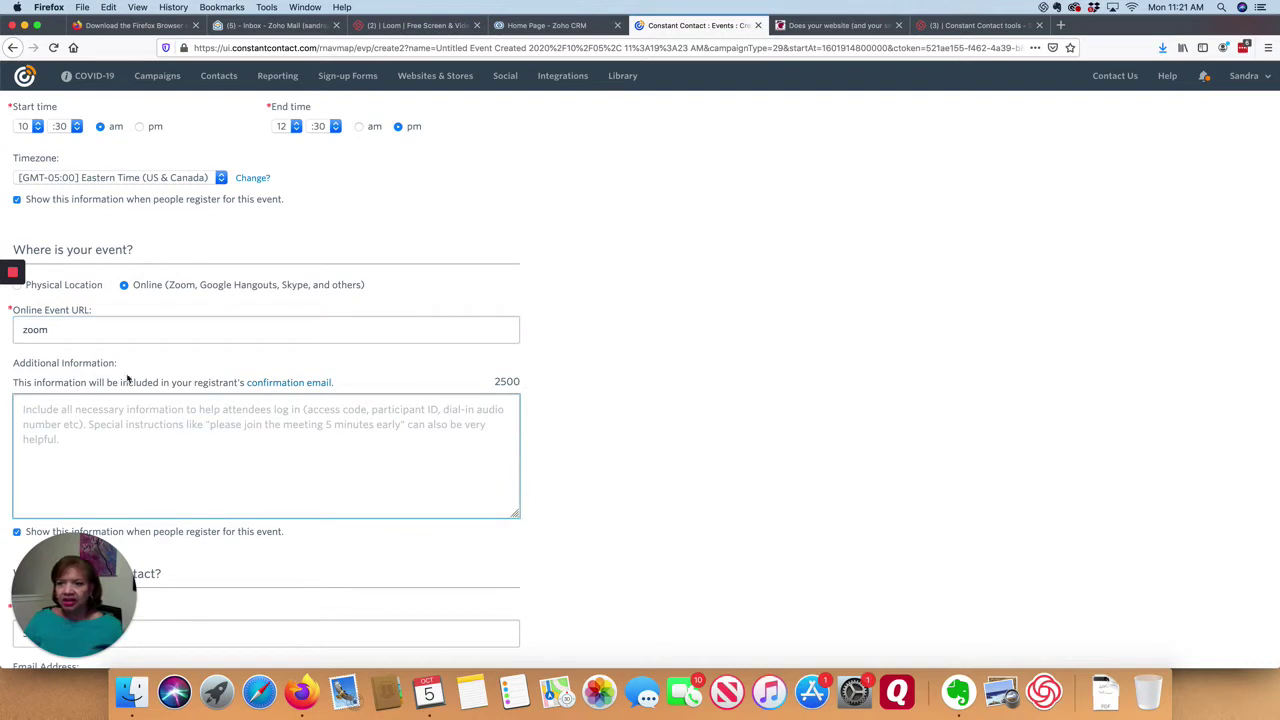
Choose the organizer's own e-mail address as the one displayed for the event contact
scroll(255, 382, down, 3)
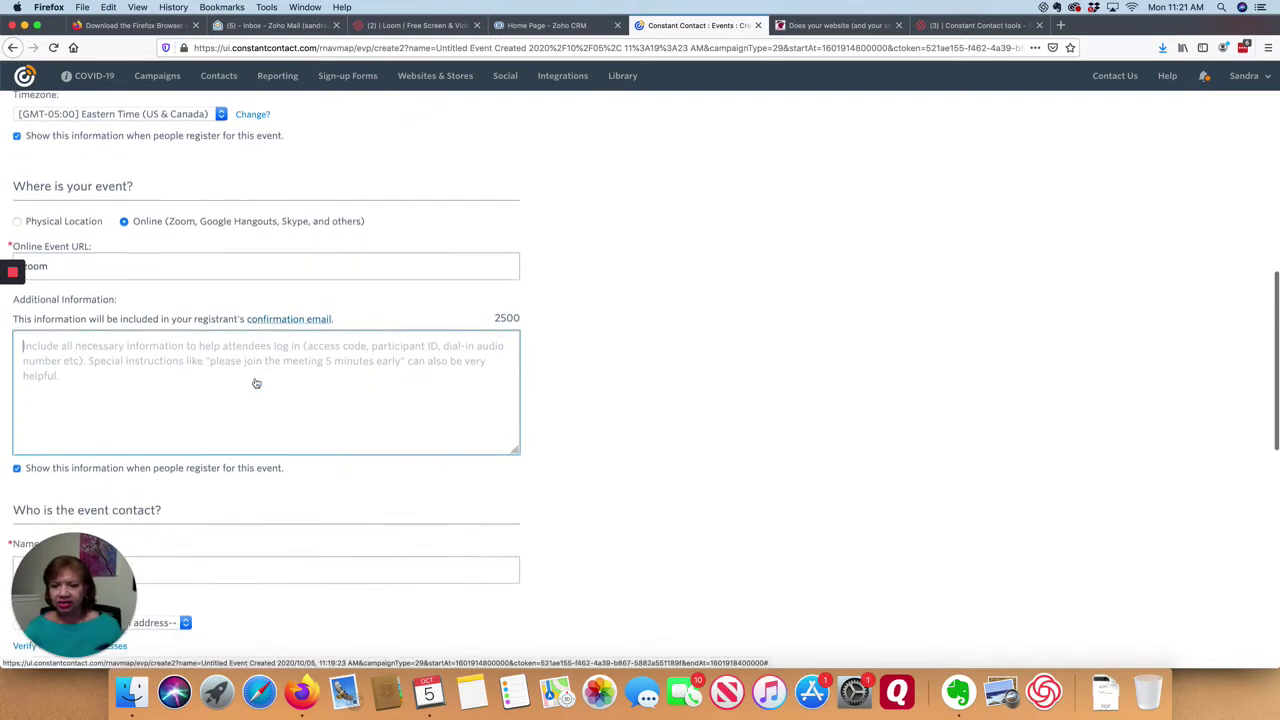
scroll(257, 391, down, 3)
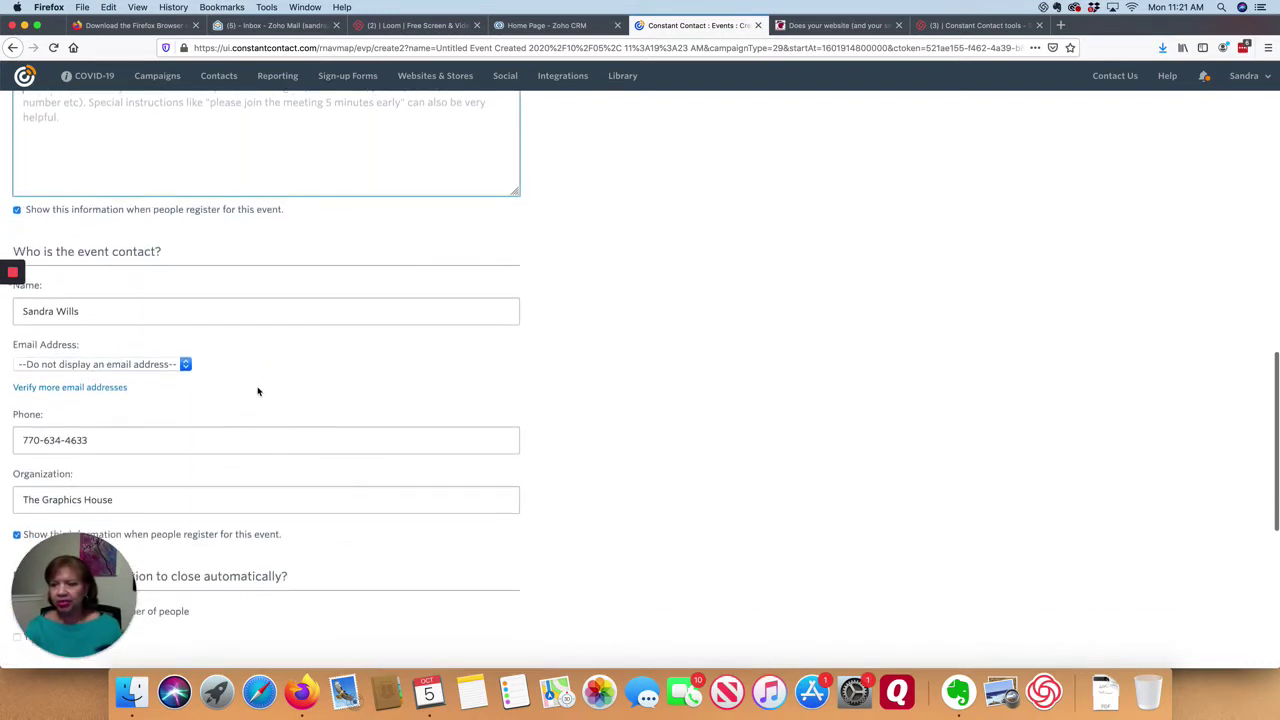
click(184, 367)
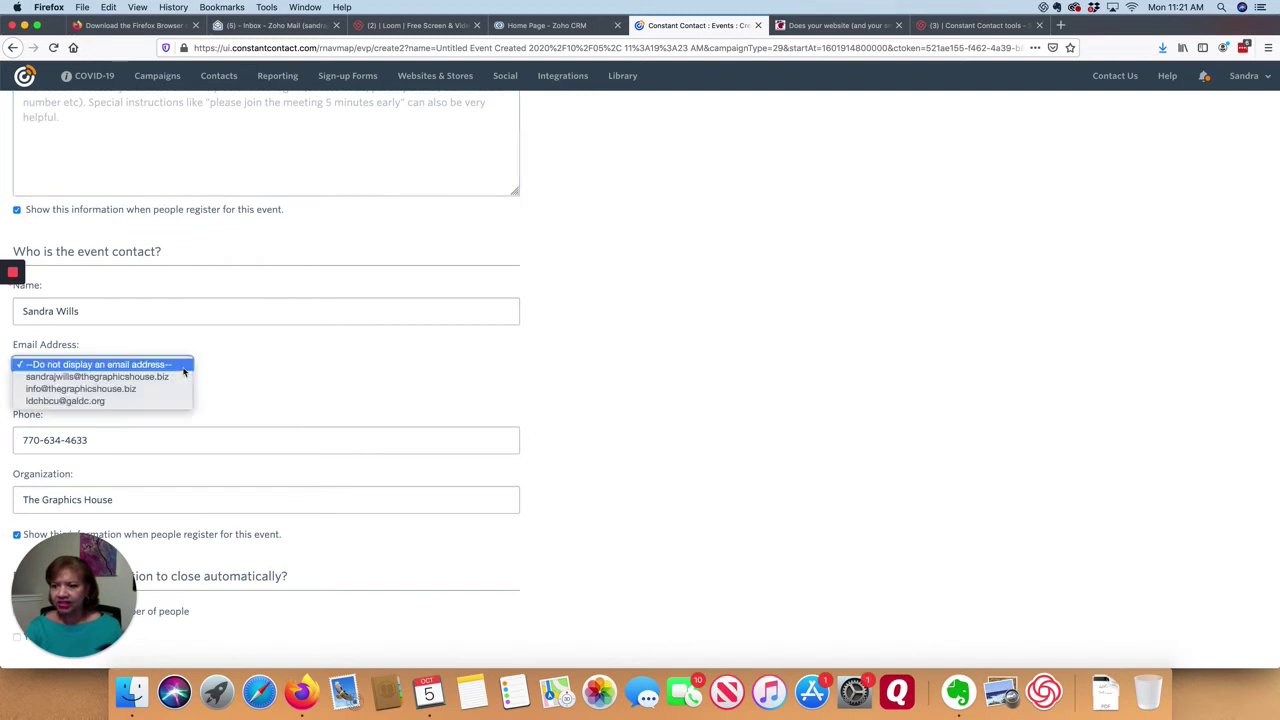
click(157, 378)
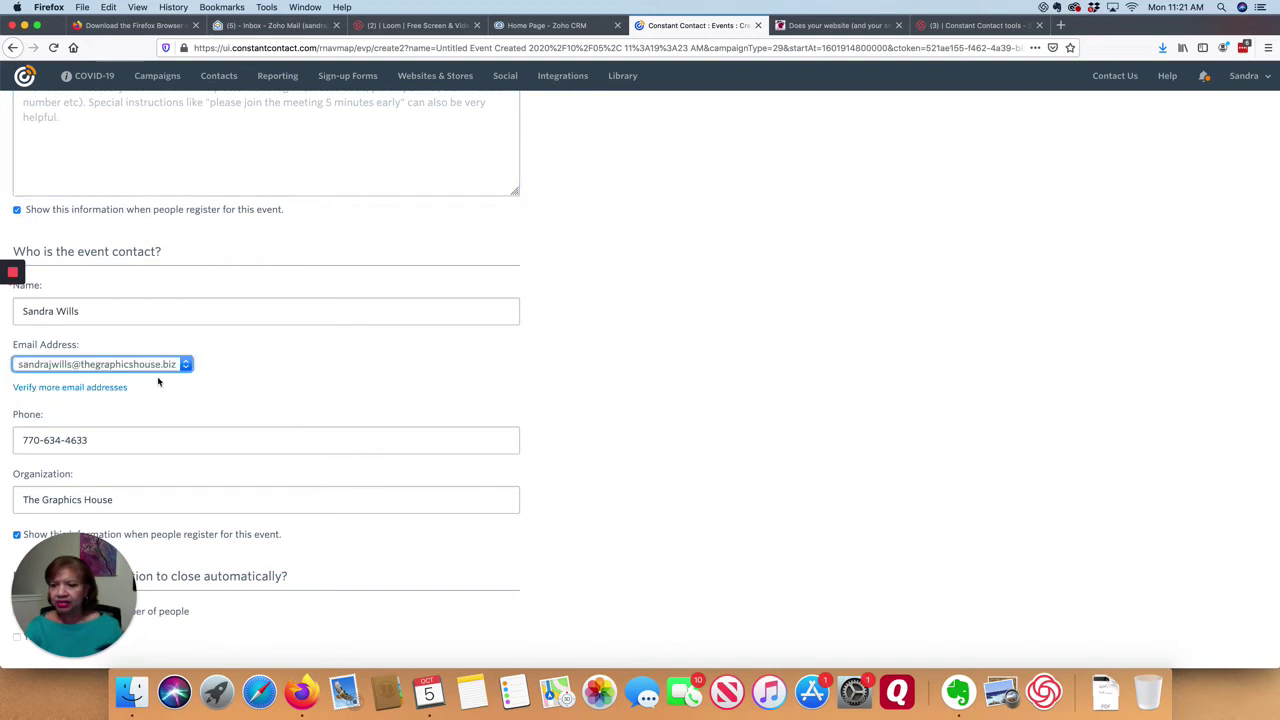
scroll(320, 388, up, 1)
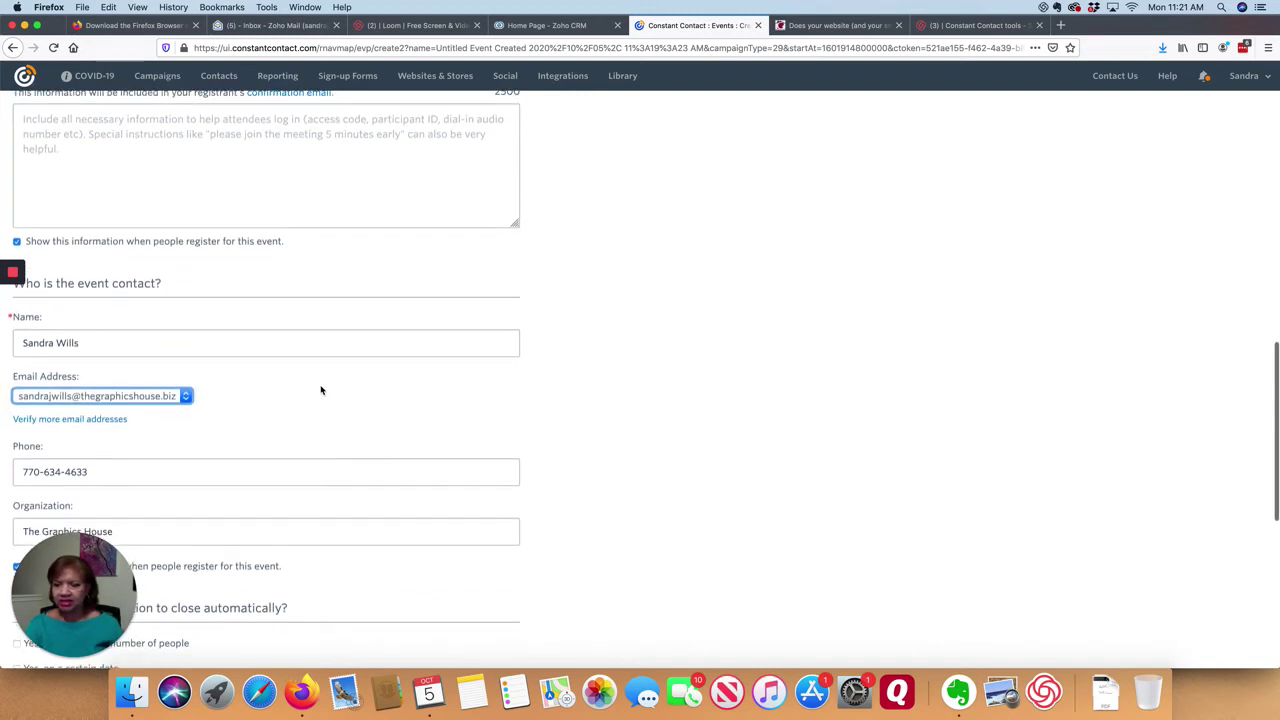
Set registration to close automatically at a maximum of 100 people
scroll(321, 390, down, 1)
scroll(300, 394, down, 5)
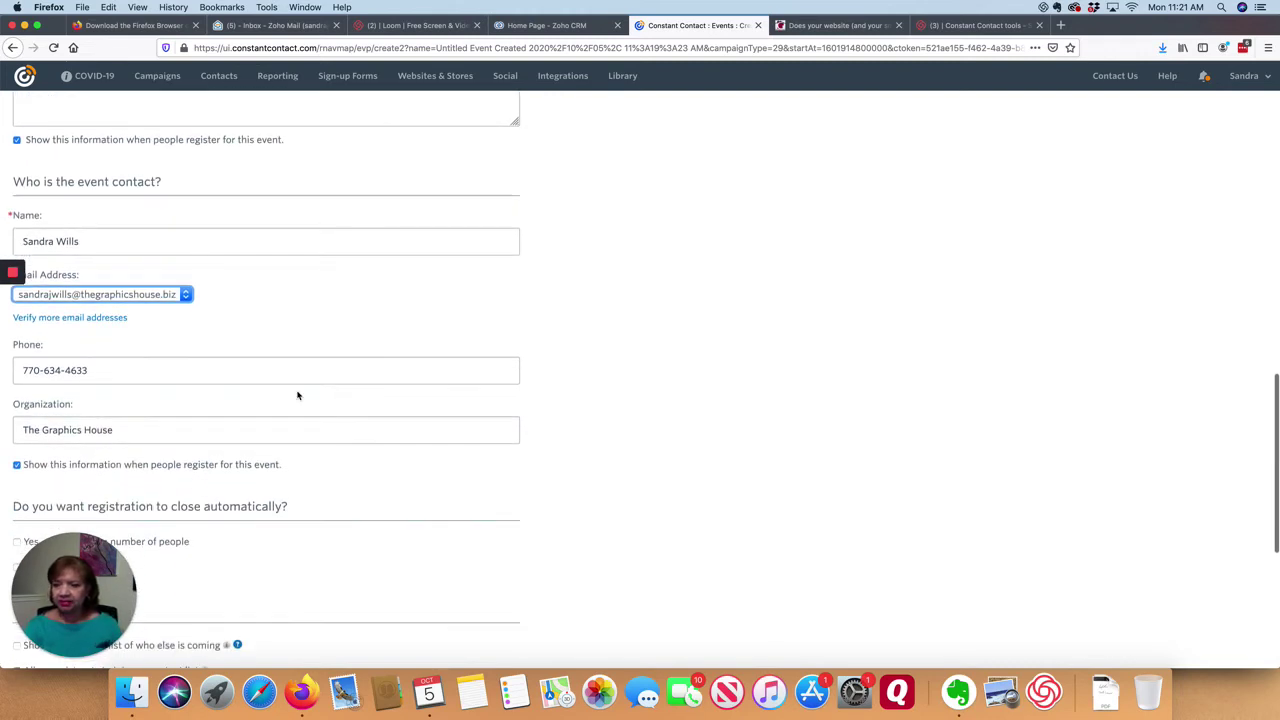
scroll(228, 400, down, 2)
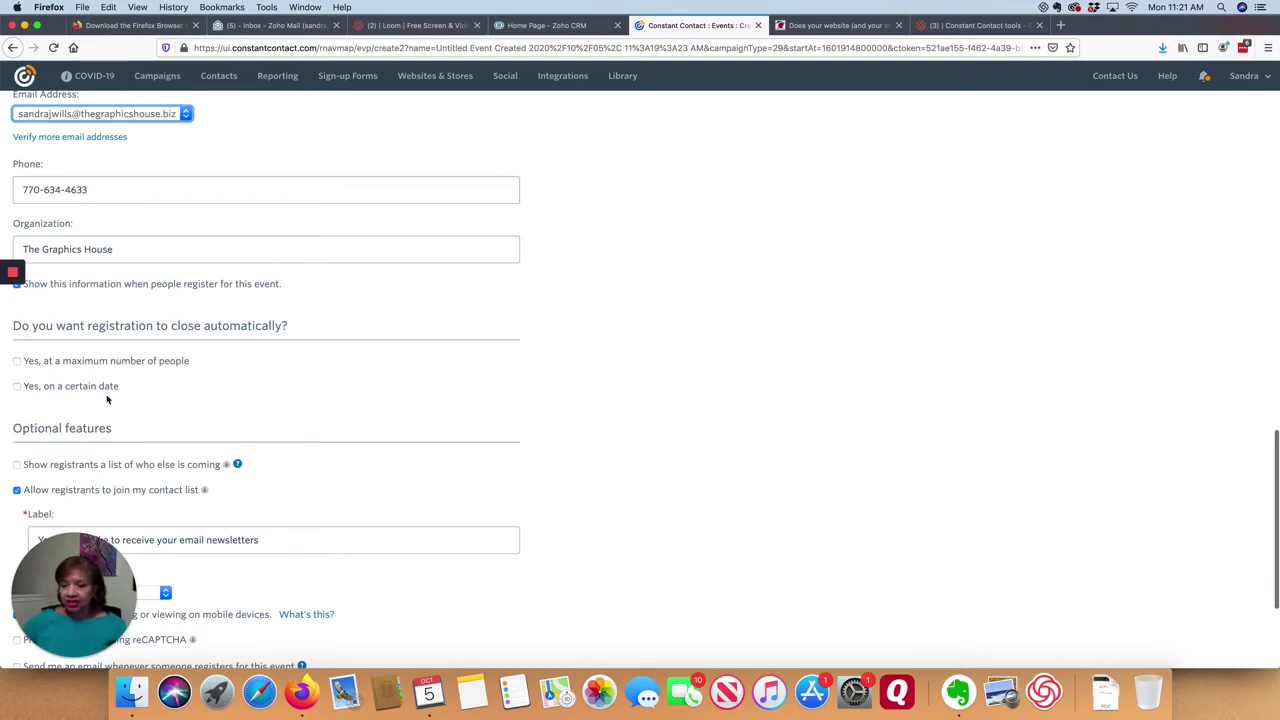
scroll(102, 392, up, 1)
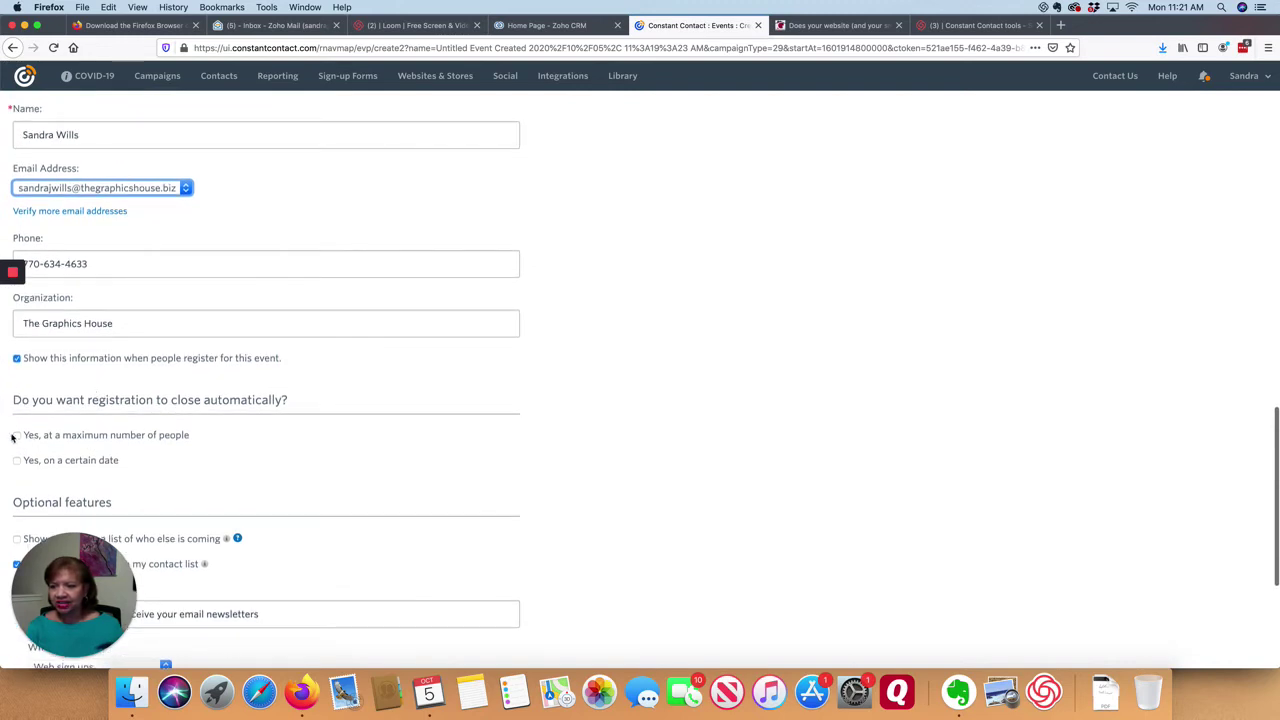
click(16, 436)
click(59, 456)
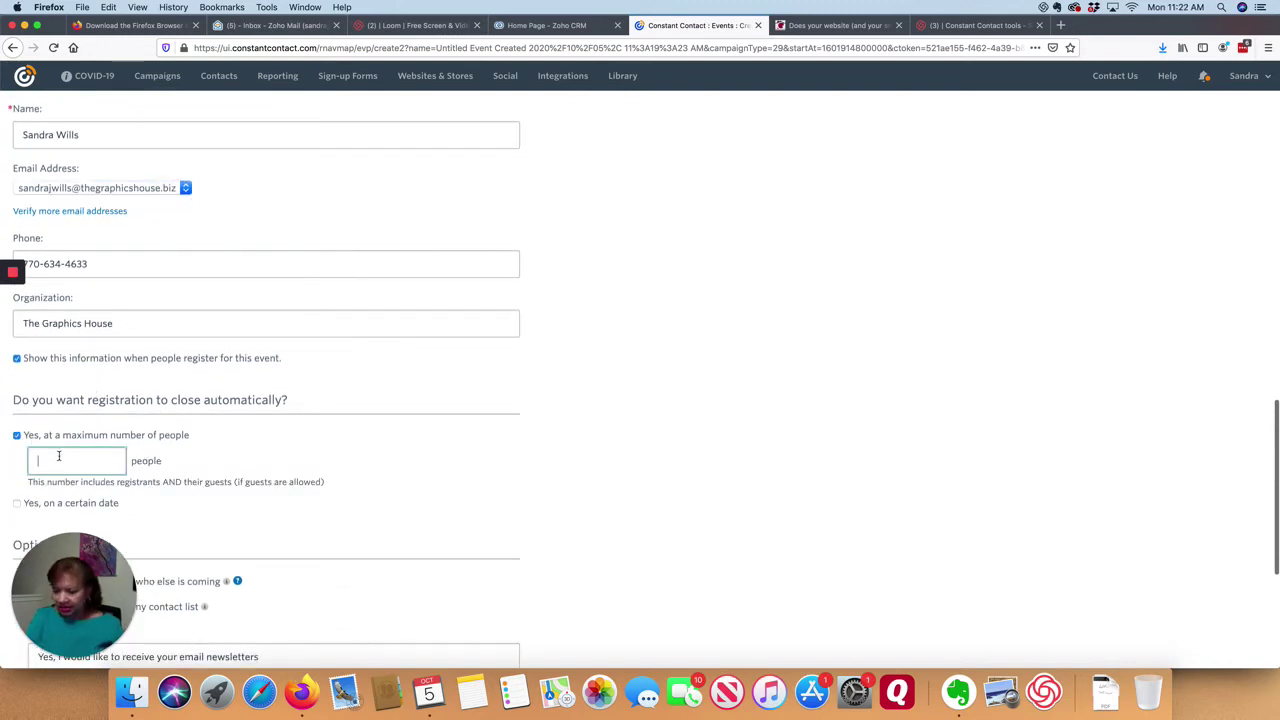
text(100)
key(Tab)
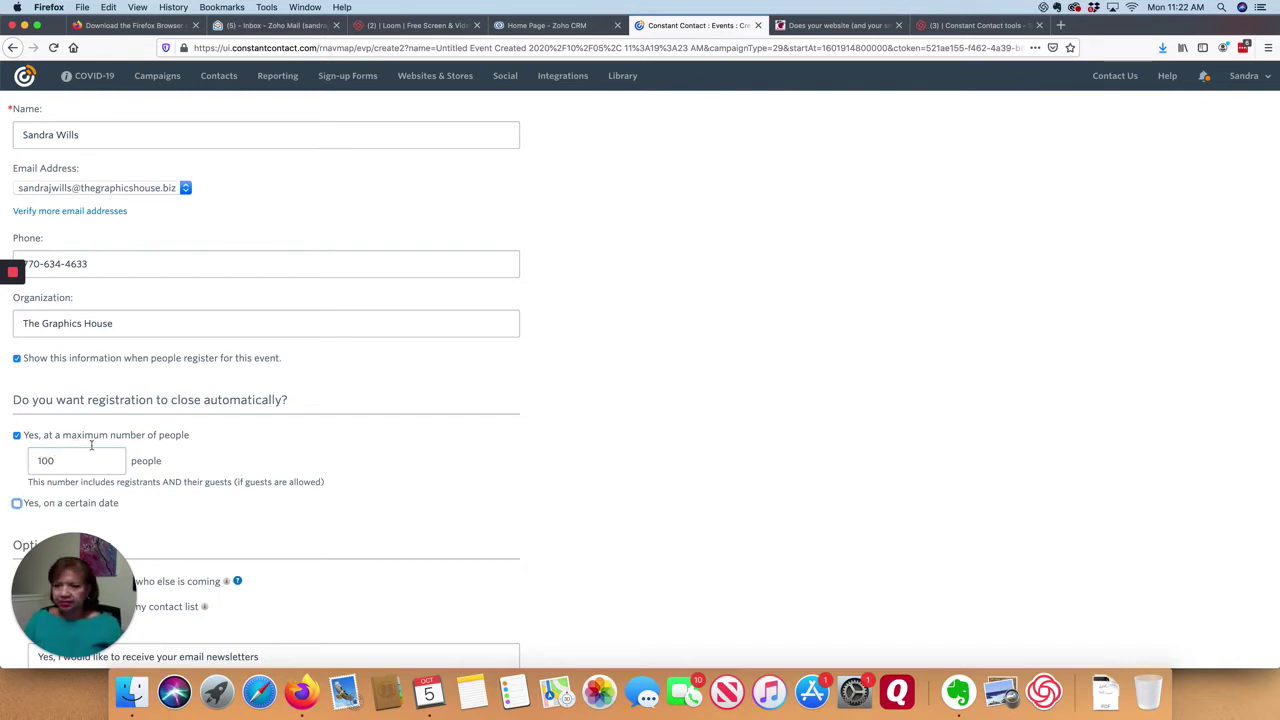
Review the optional features and the contact lists that registrants can be added to
scroll(207, 463, down, 5)
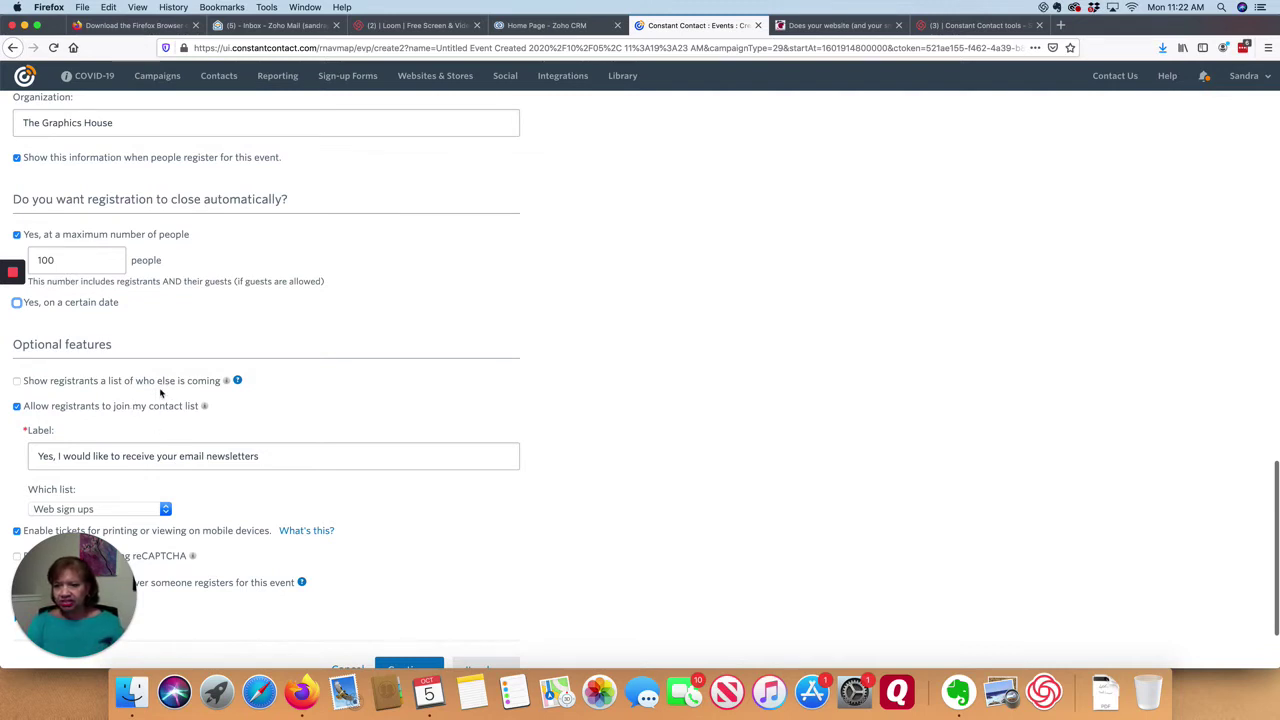
scroll(171, 420, down, 2)
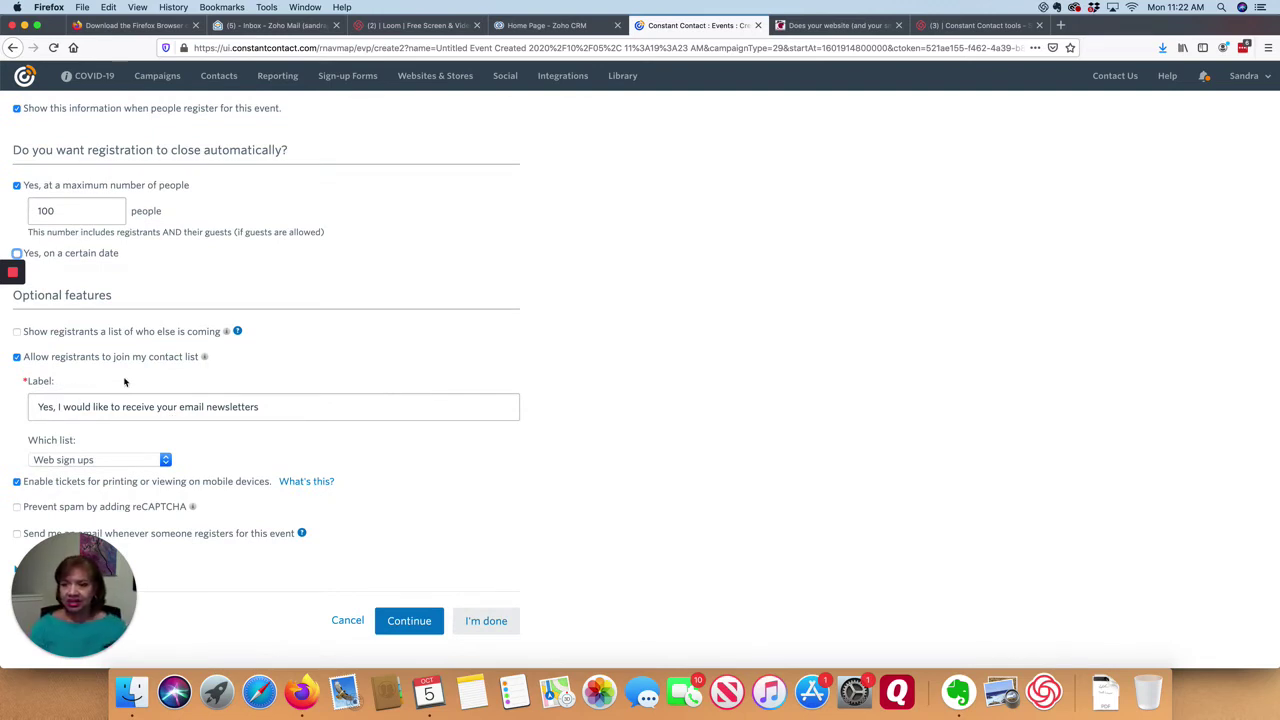
scroll(125, 381, down, 2)
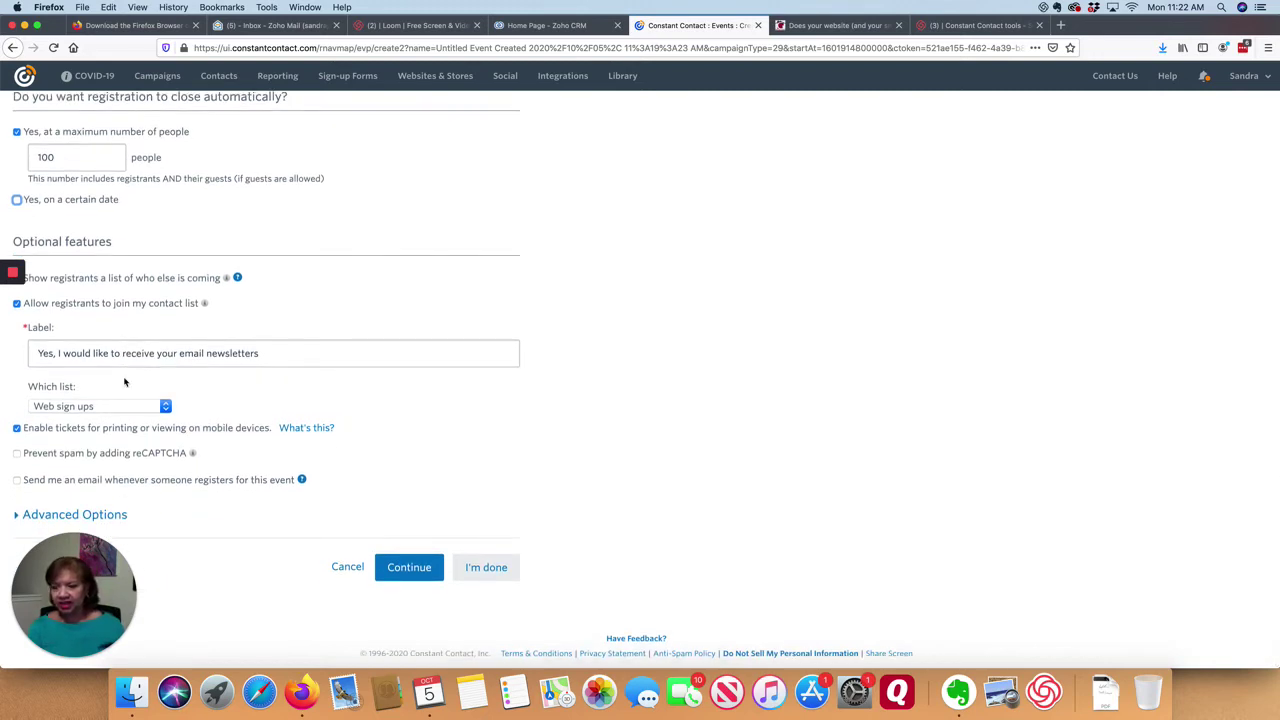
scroll(125, 381, down, 1)
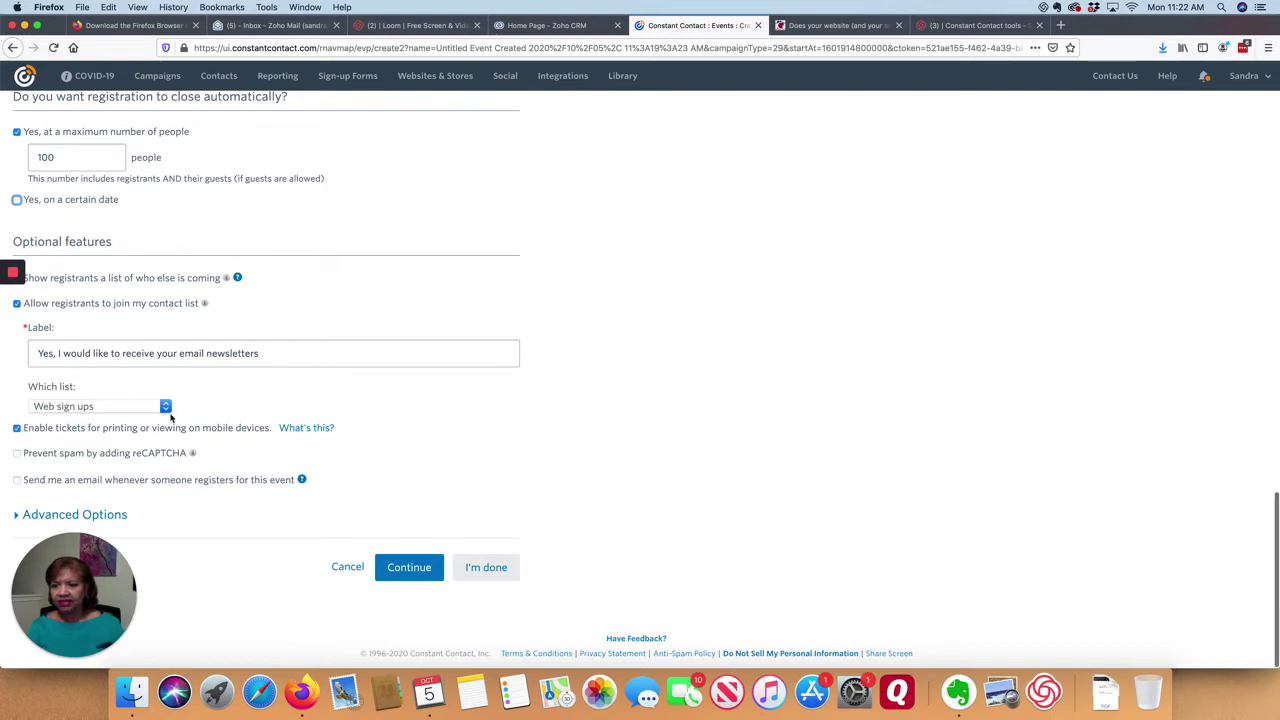
click(165, 406)
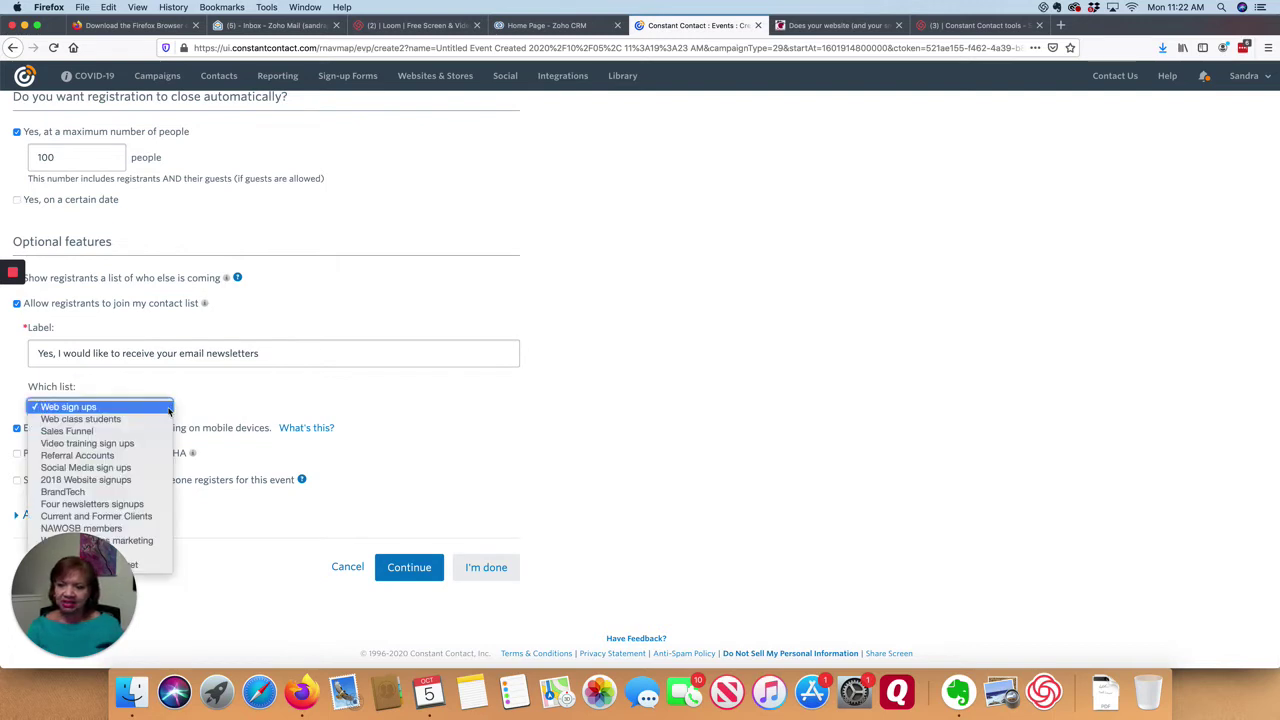
click(203, 398)
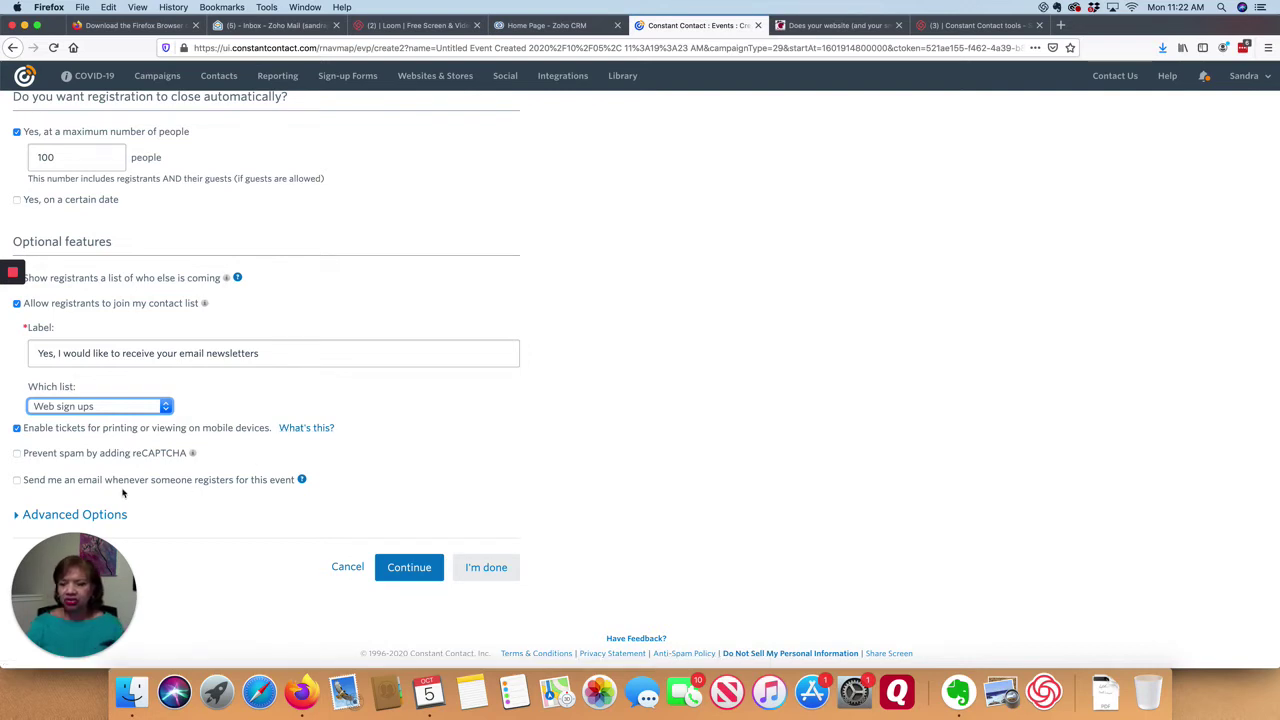
Enable an e-mail notice whenever someone registers for this event and submit the event basics
click(17, 481)
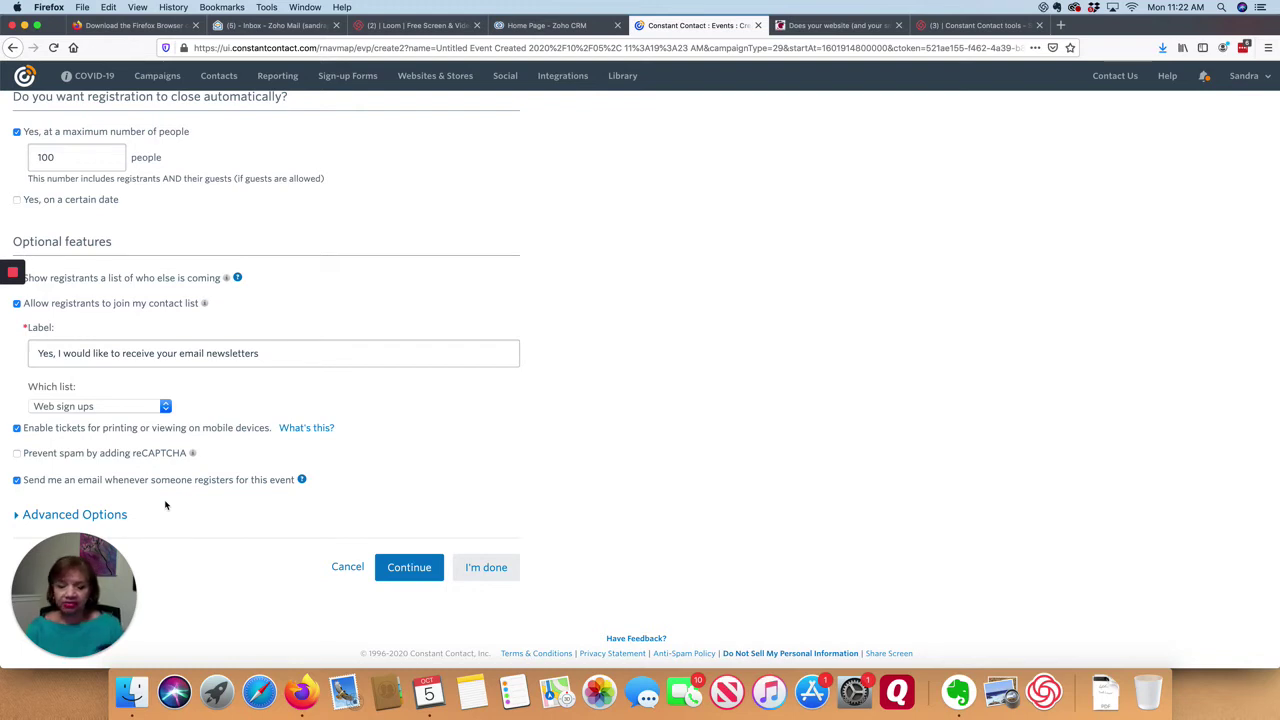
click(415, 571)
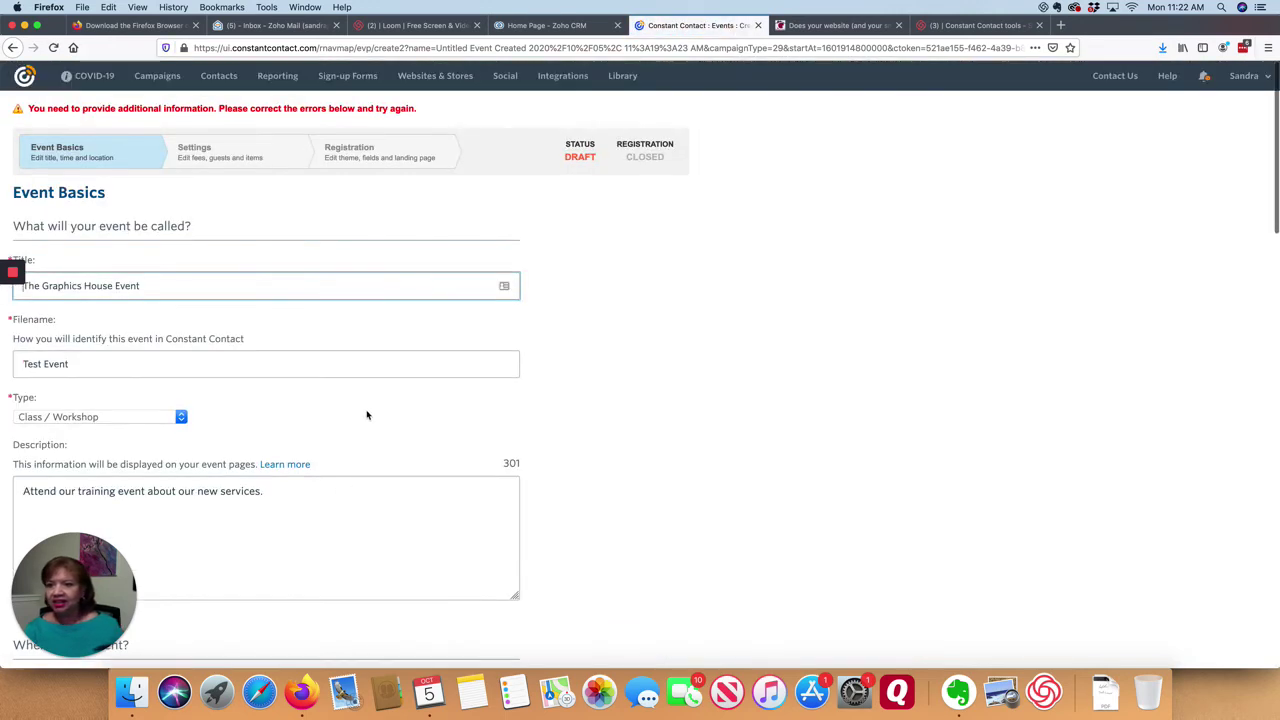
scroll(366, 415, down, 5)
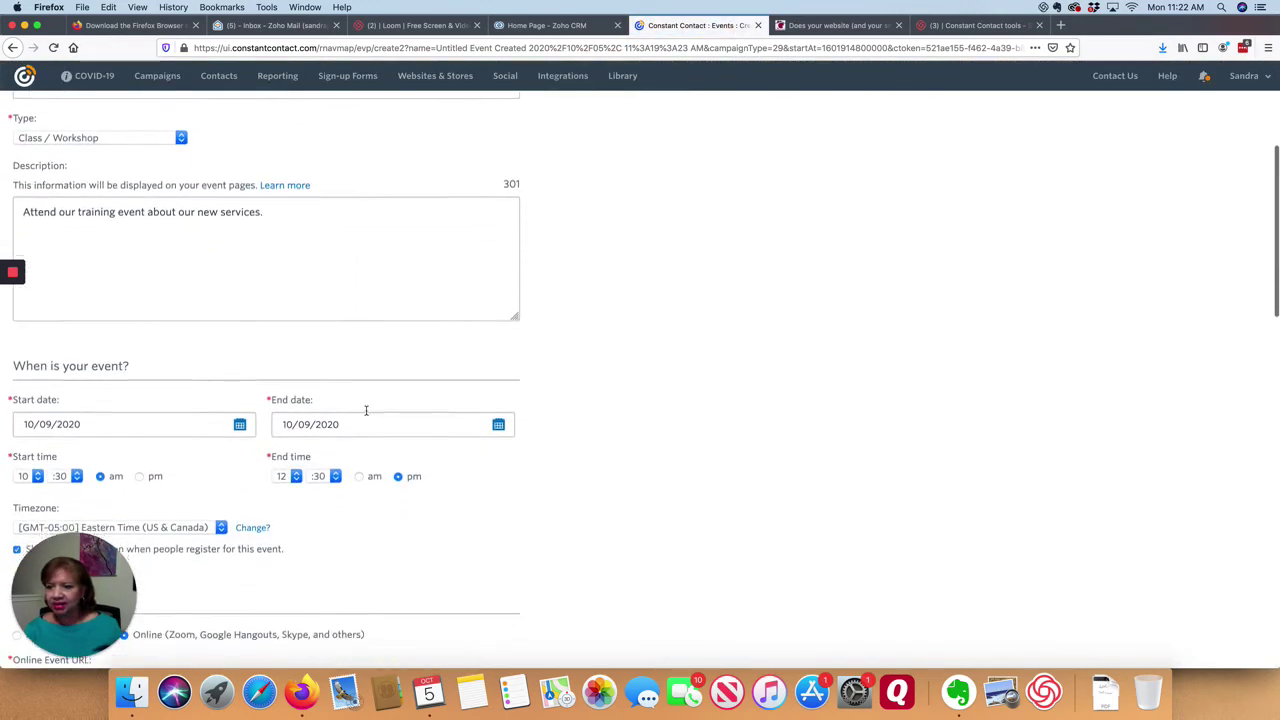
scroll(366, 410, down, 5)
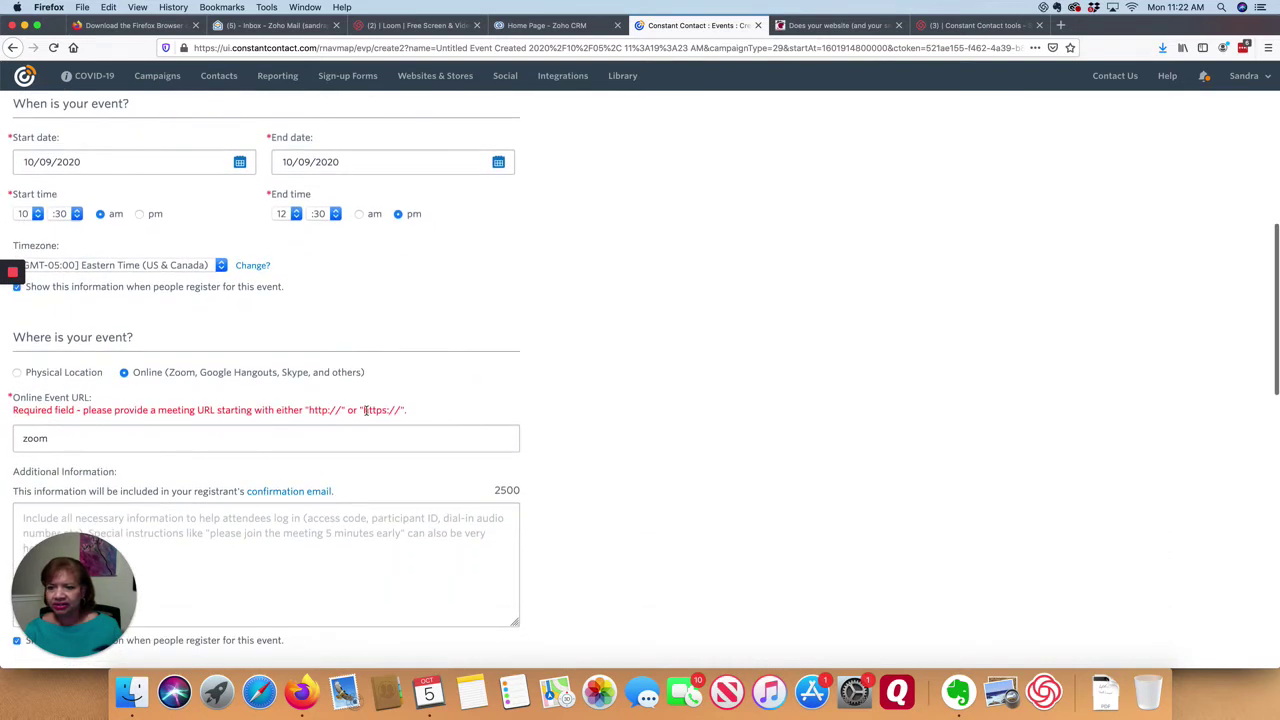
click(20, 440)
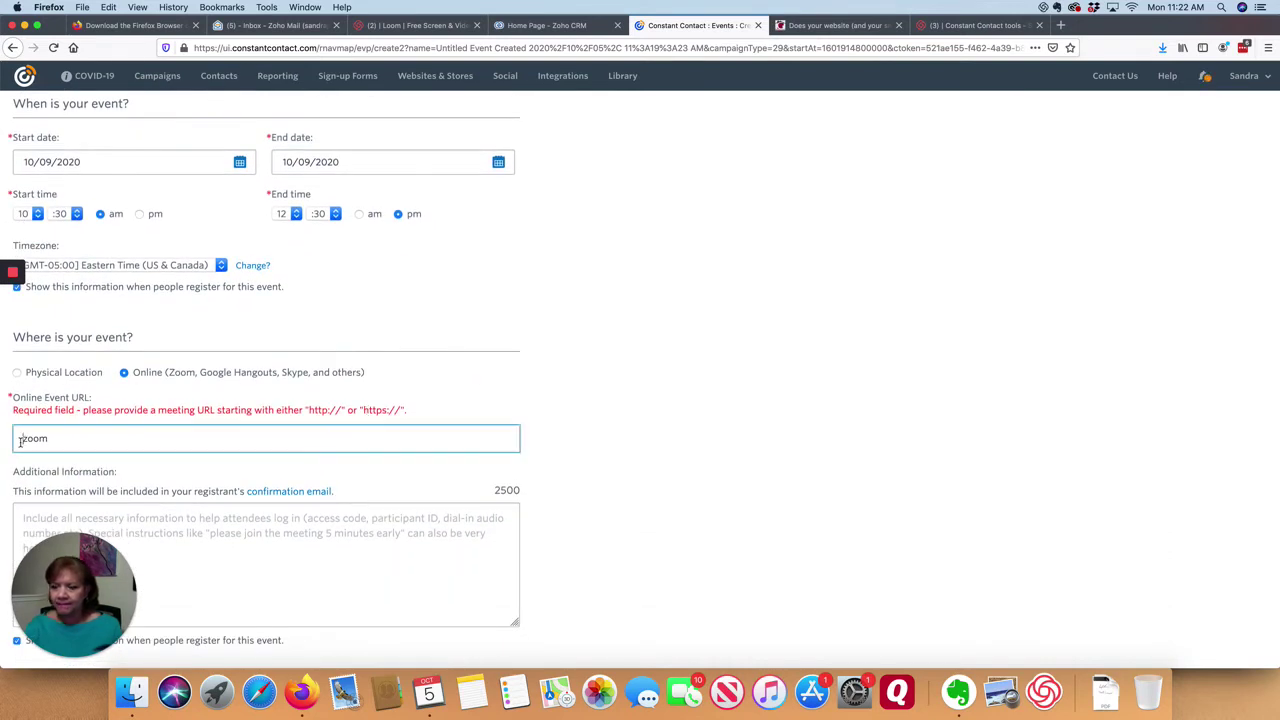
text(https)
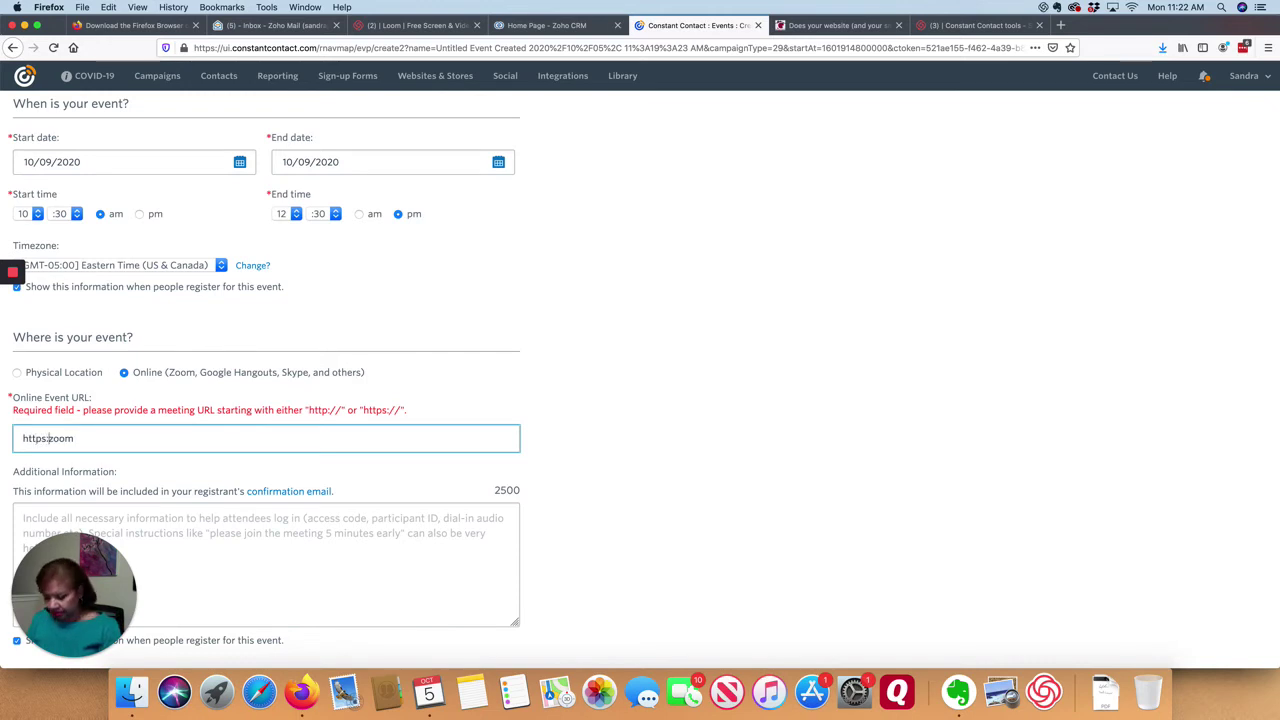
text(://zoom)
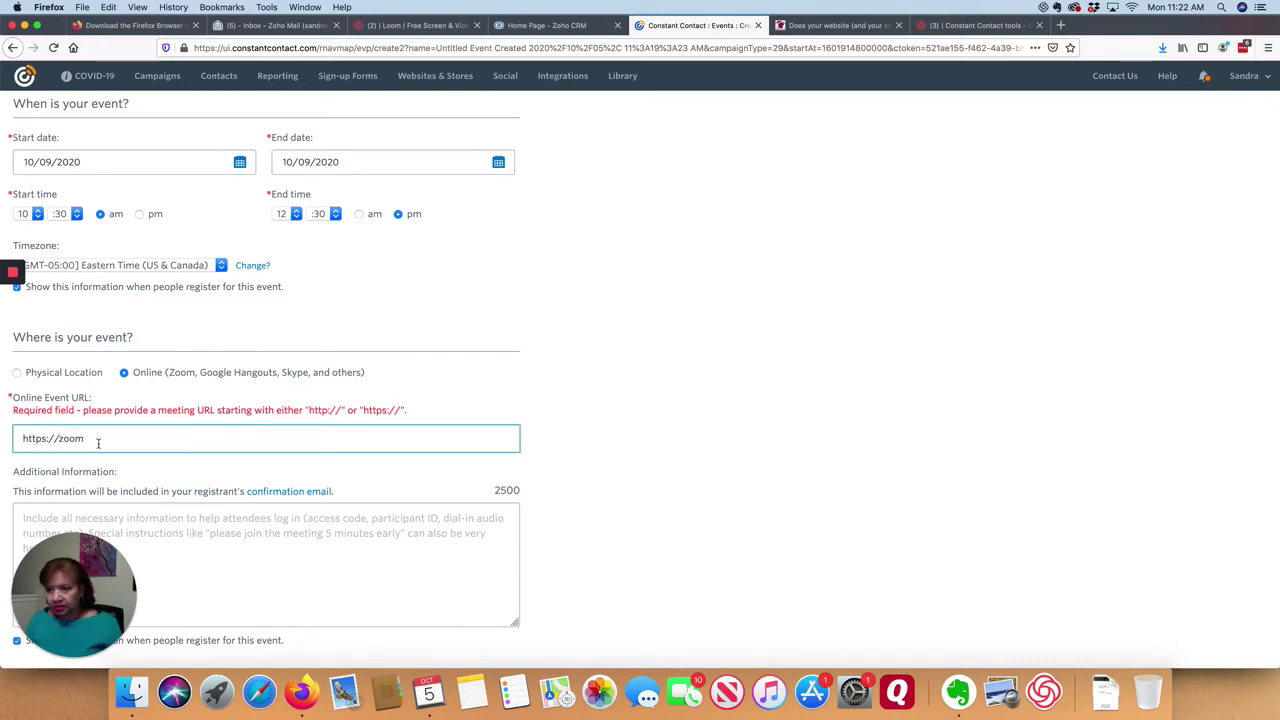
text(.c)
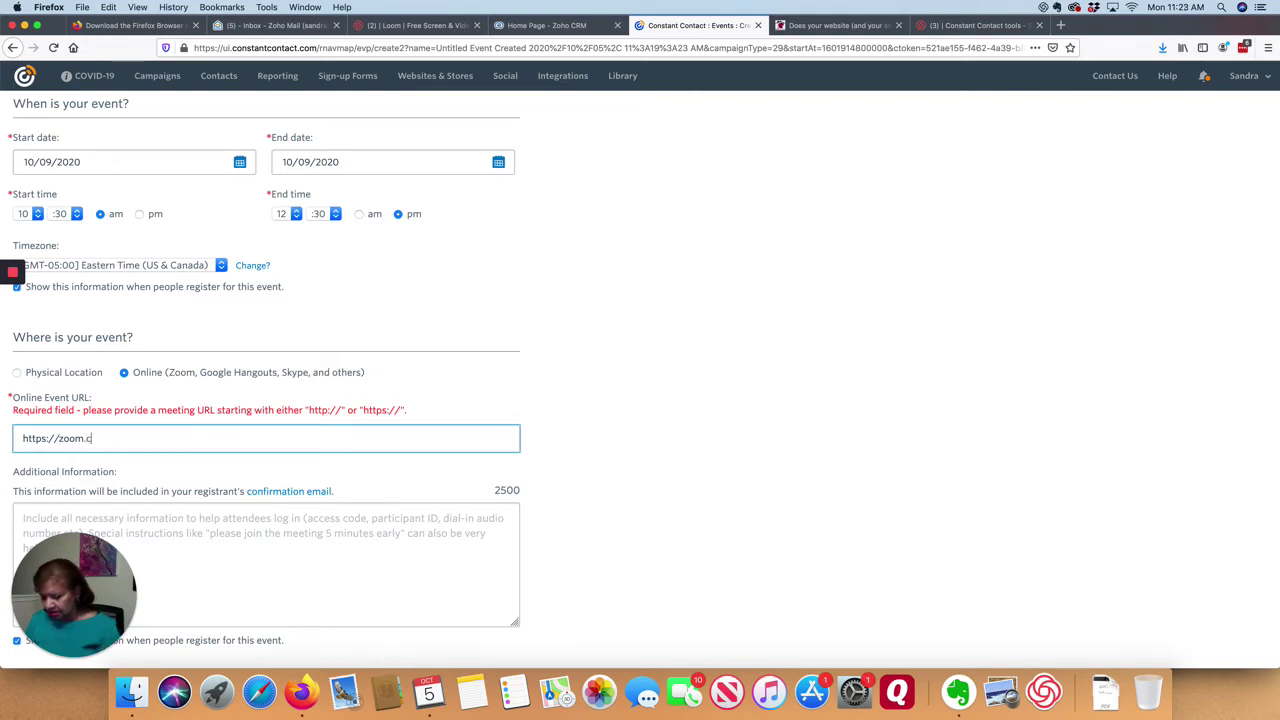
text(om)
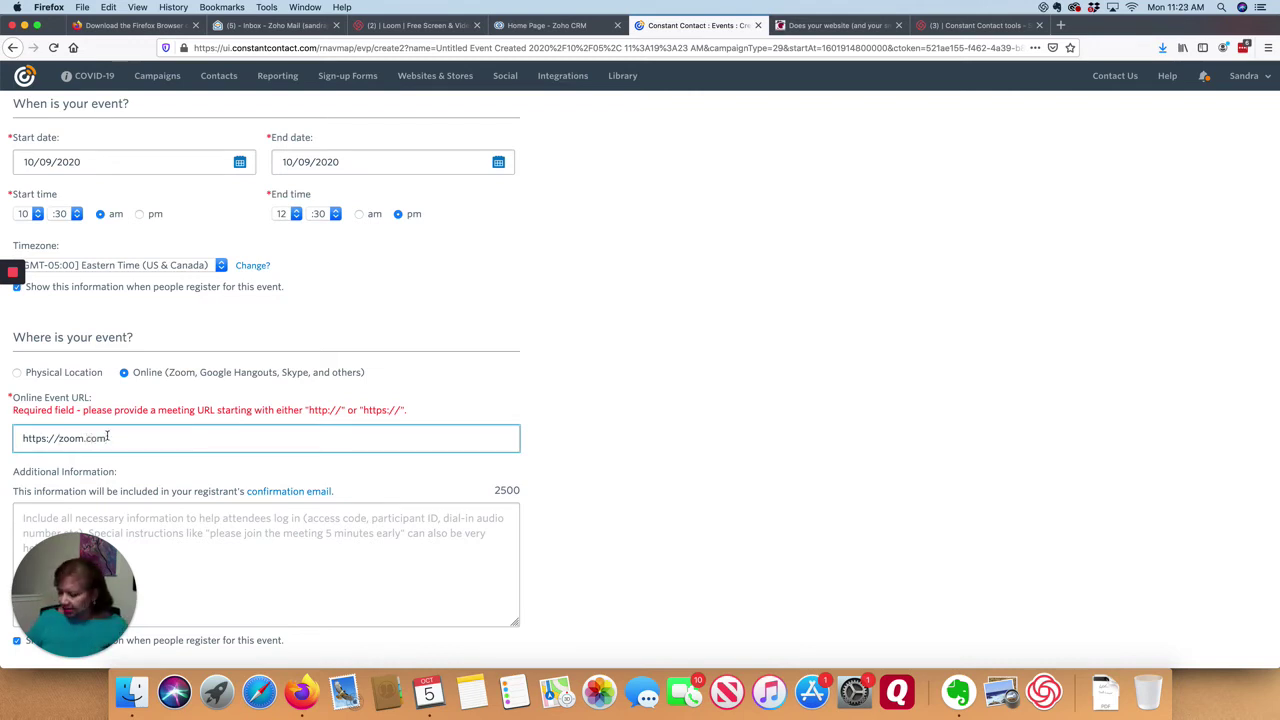
key(Tab)
scroll(314, 472, down, 4)
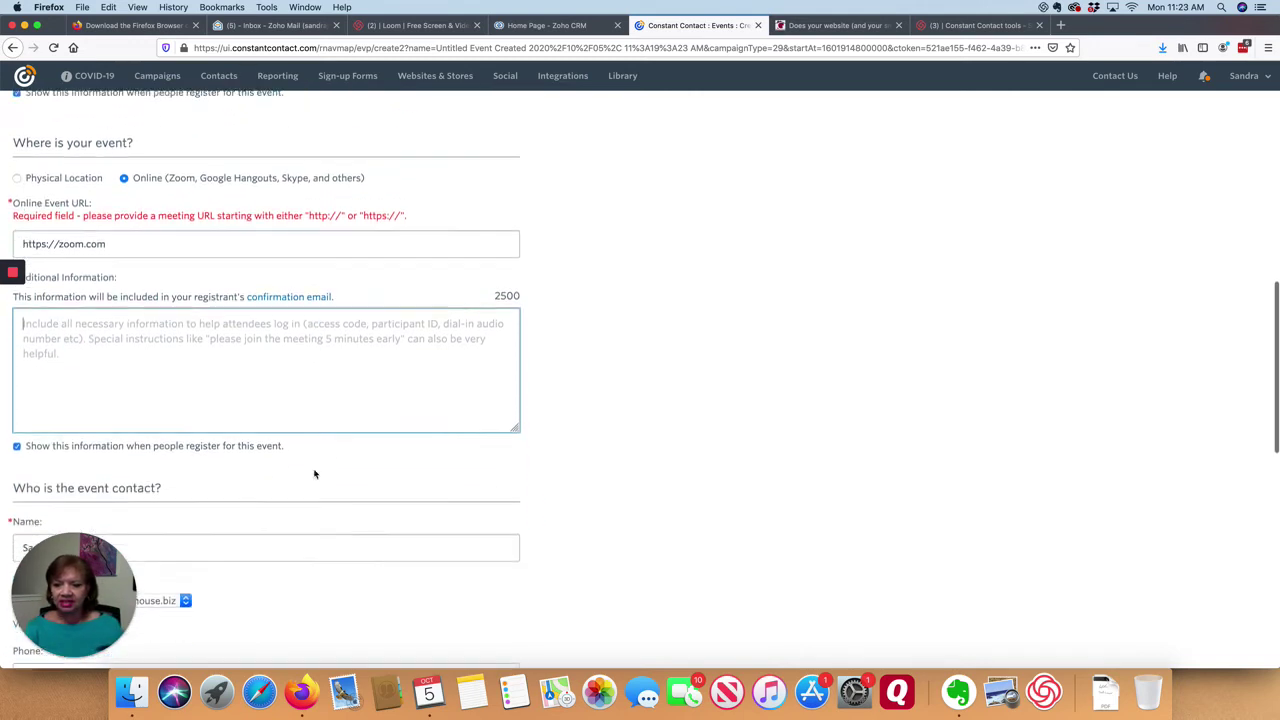
scroll(314, 474, down, 15)
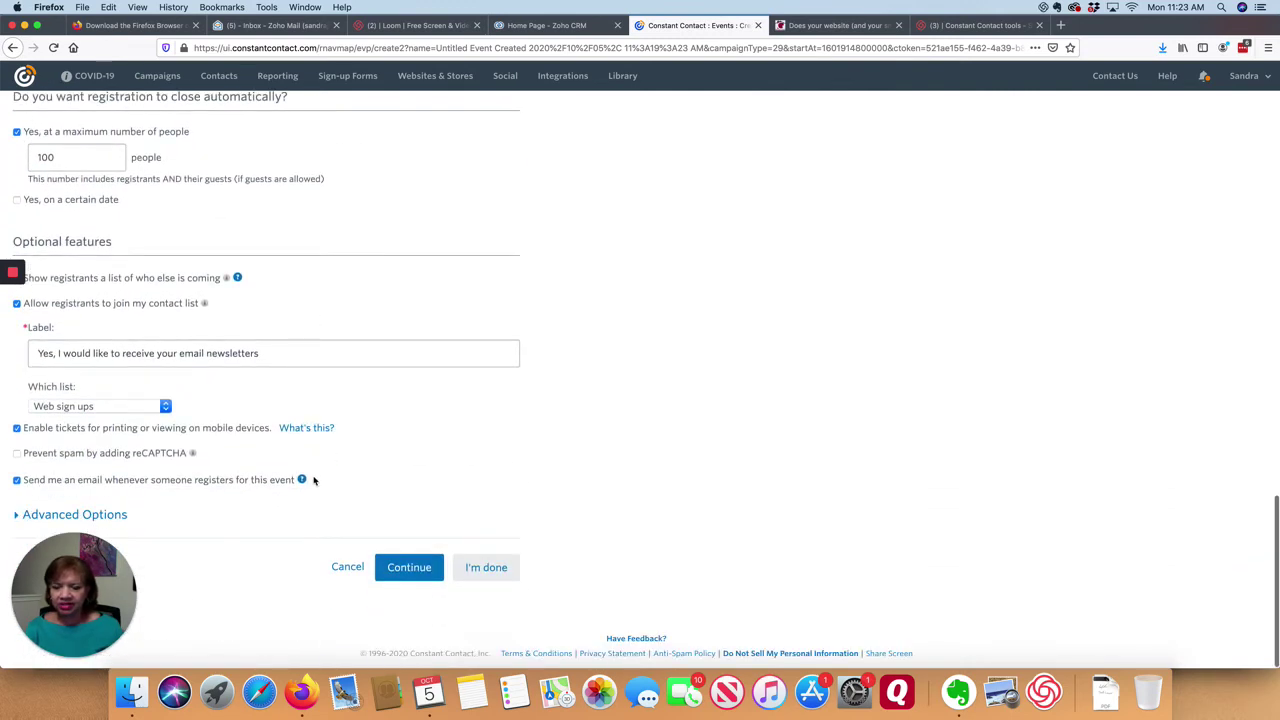
click(409, 567)
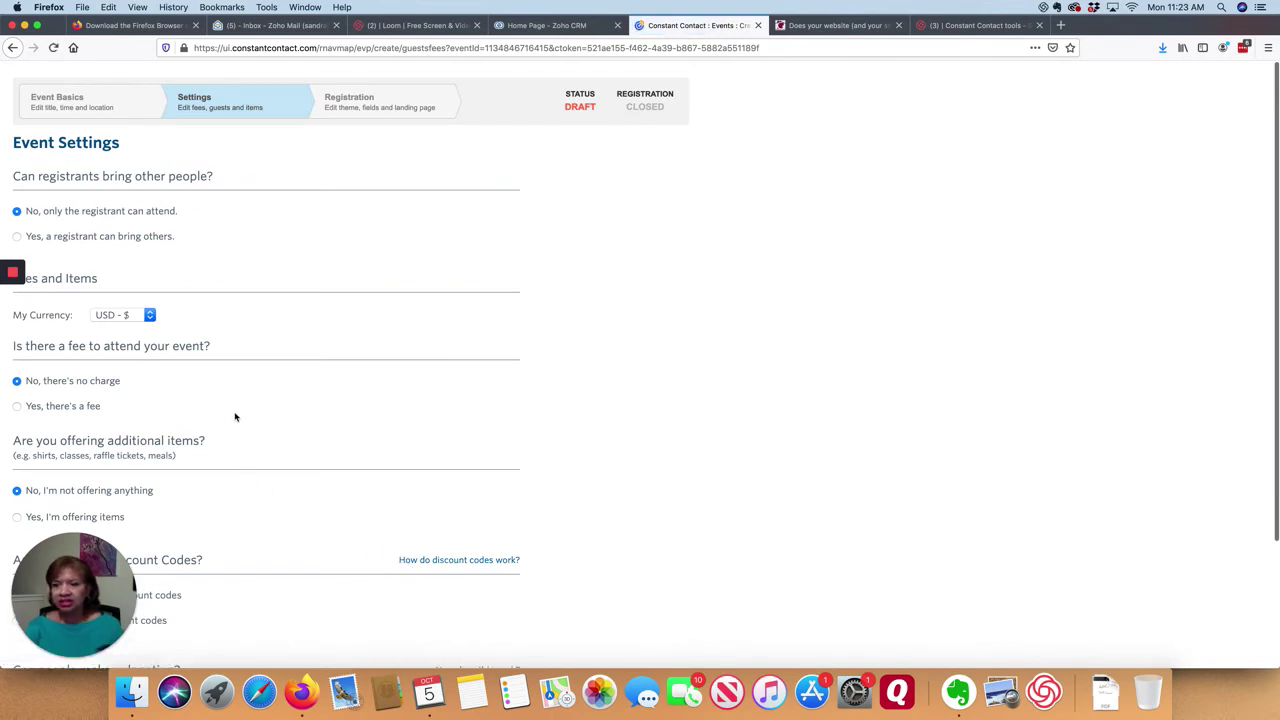
Charge one flat fee of $10.00 for all attendees of the event
scroll(211, 233, down, 2)
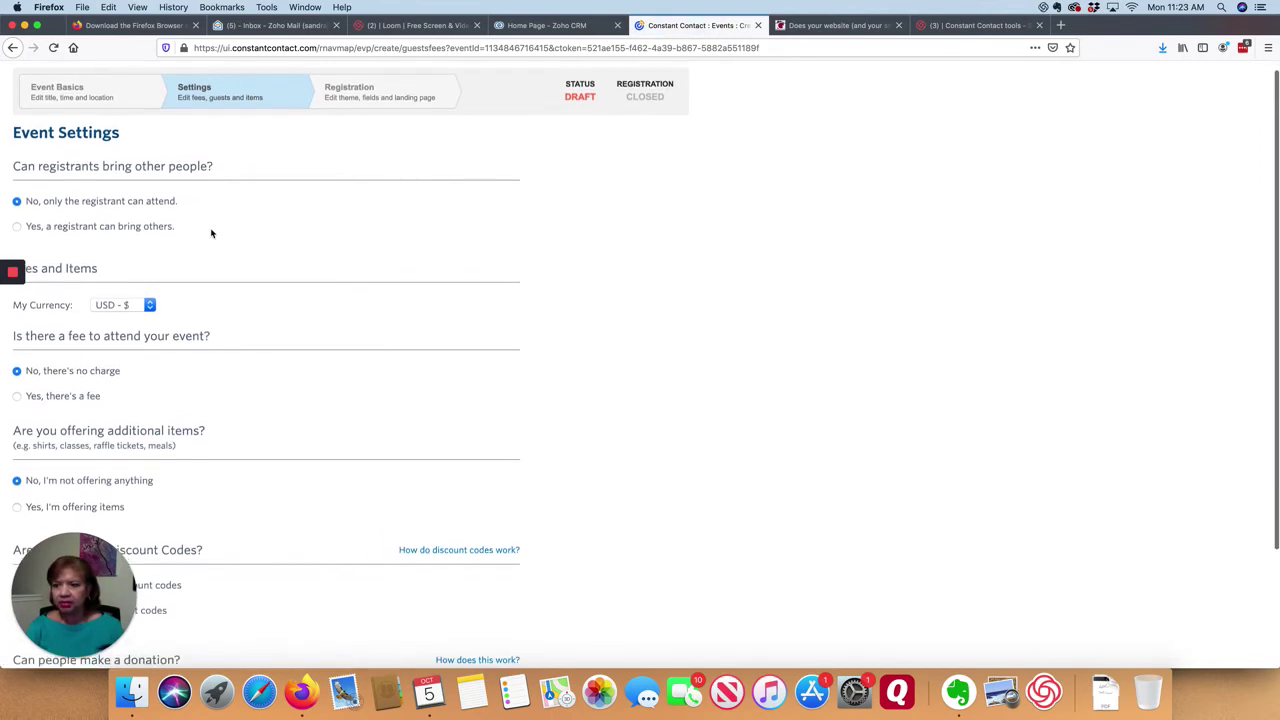
scroll(211, 233, up, 2)
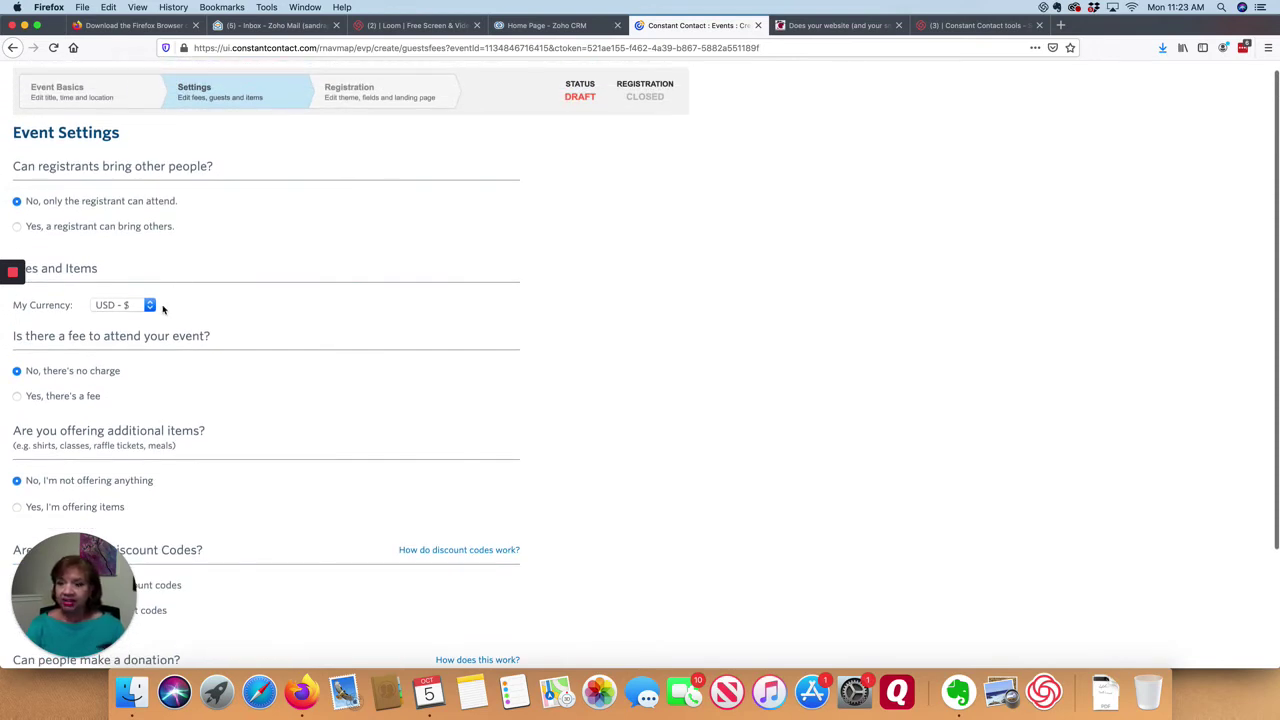
click(16, 397)
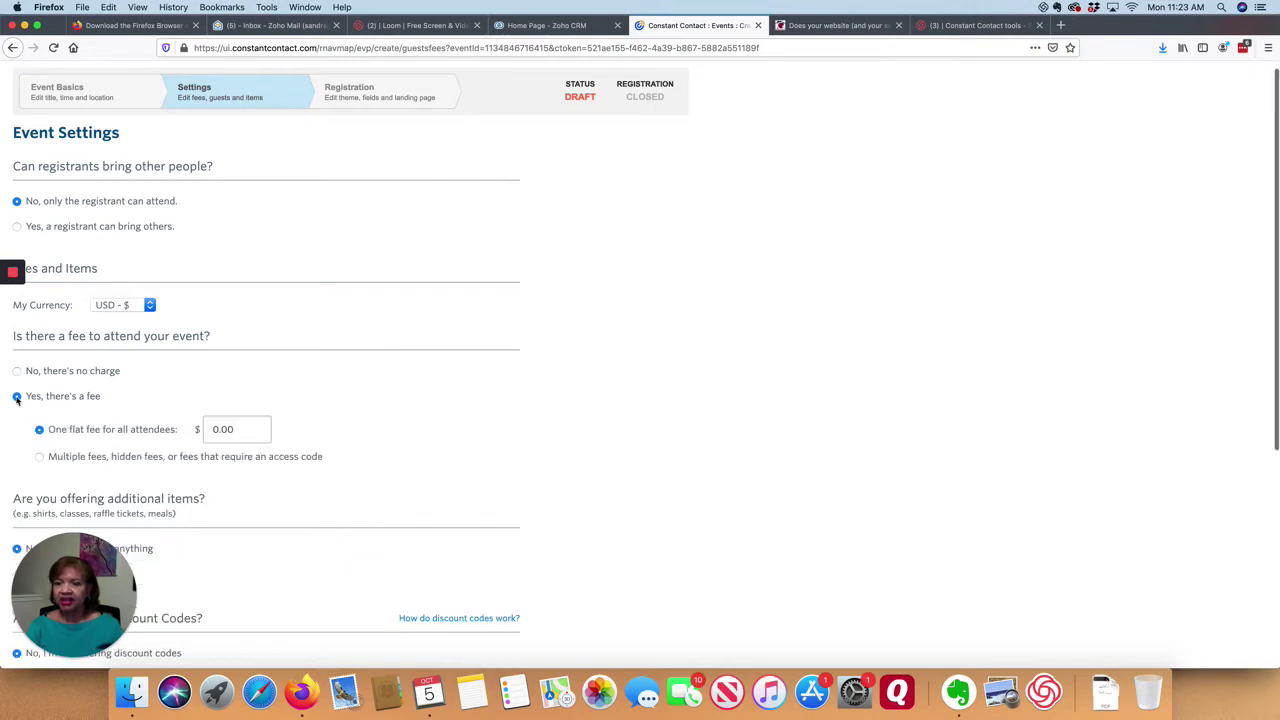
click(213, 430)
text(1)
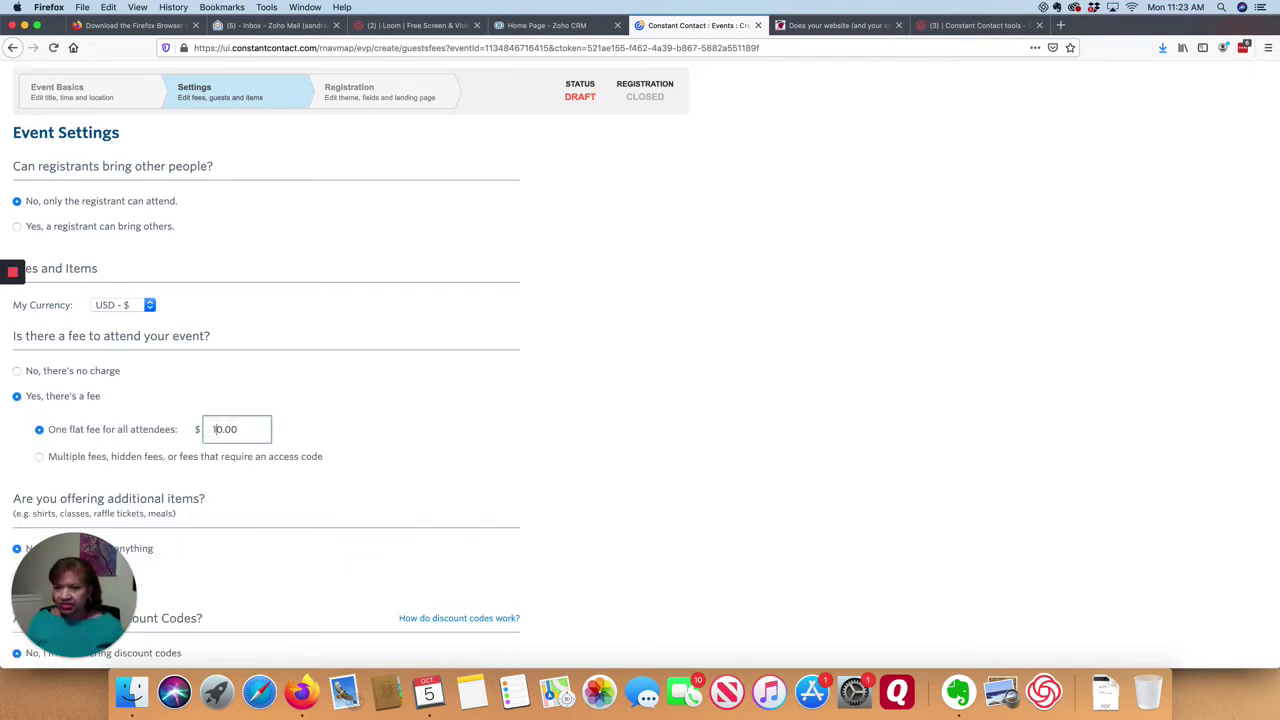
Review the additional item, discount code, payment and donation options and try to finish the settings without a payment method
scroll(258, 440, down, 3)
scroll(258, 442, down, 1)
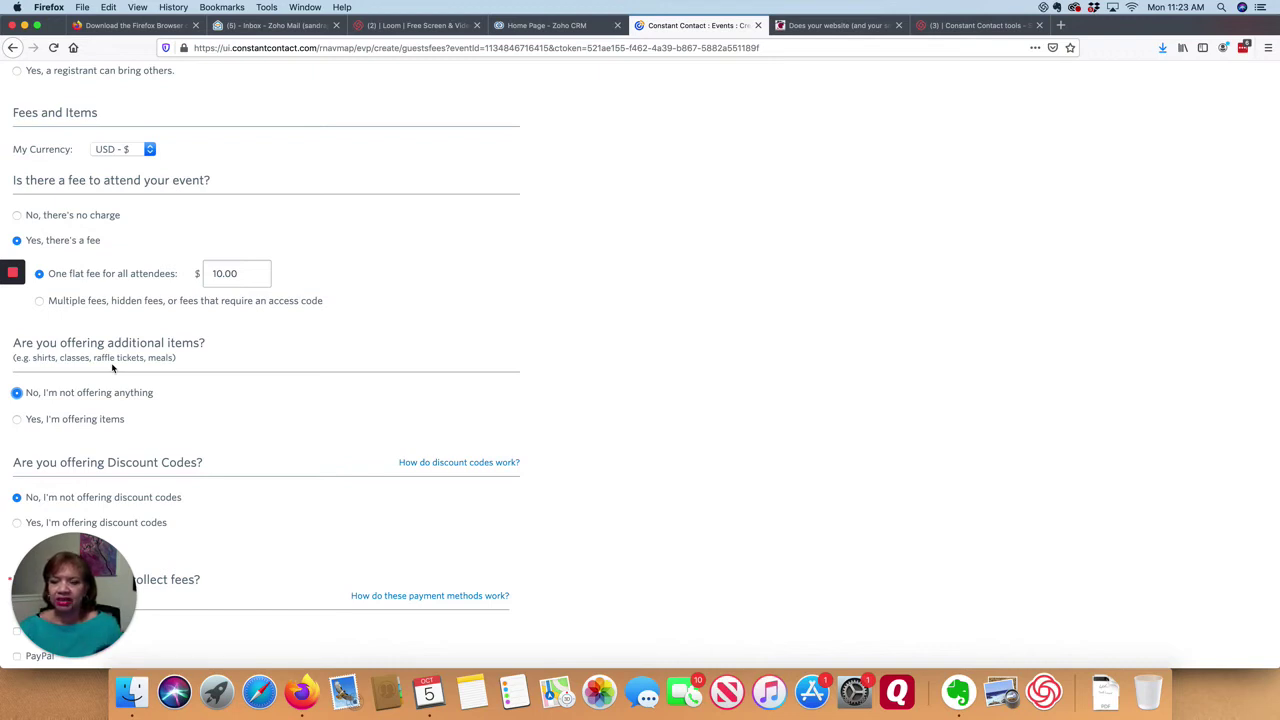
scroll(185, 390, down, 2)
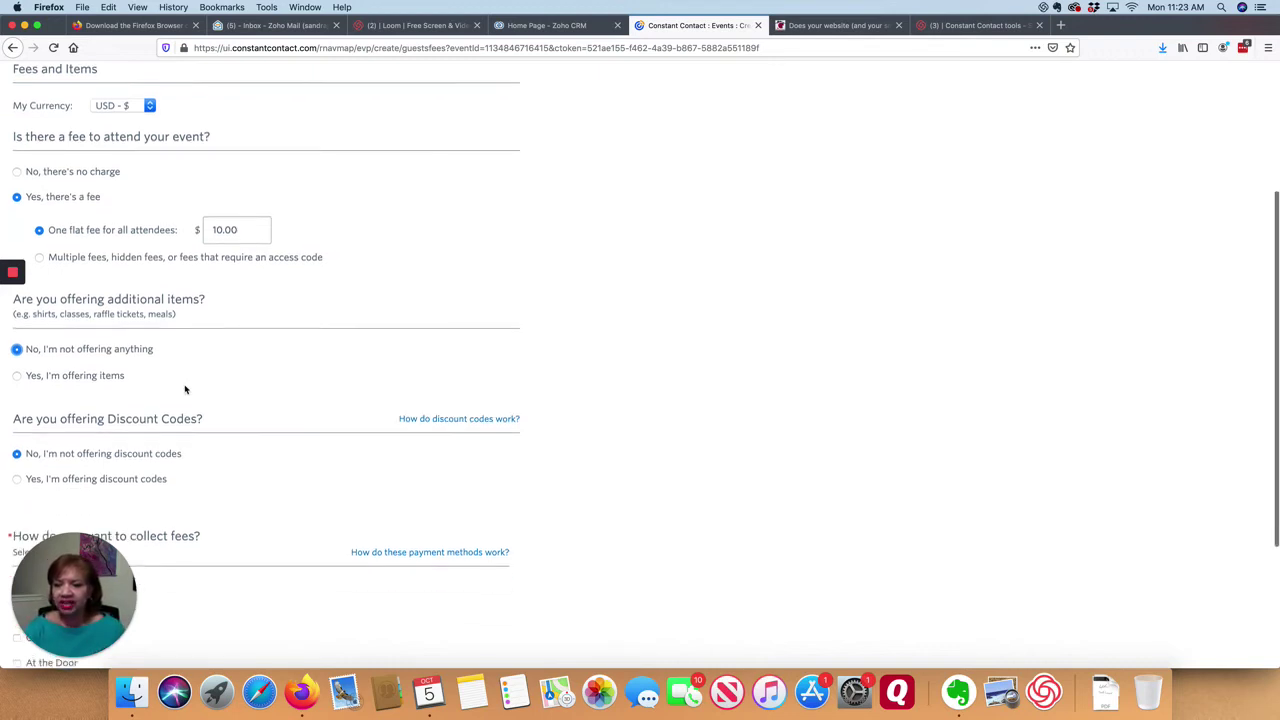
scroll(185, 390, down, 3)
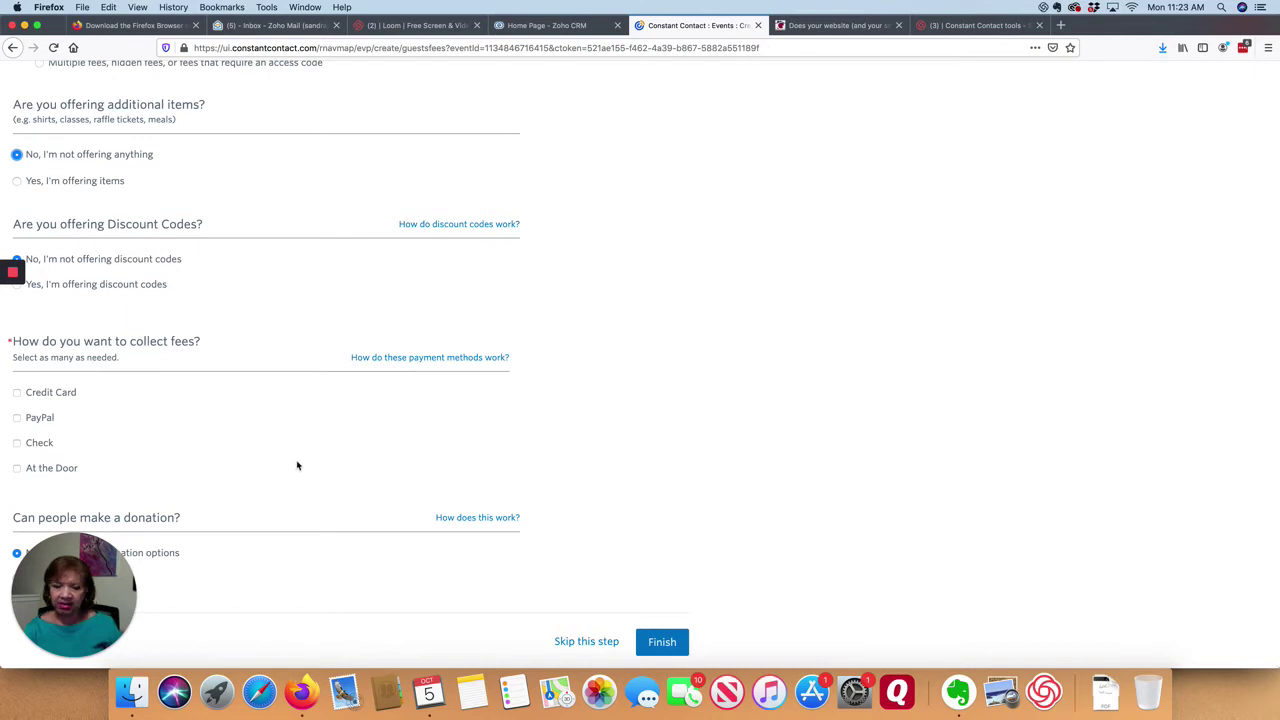
click(660, 646)
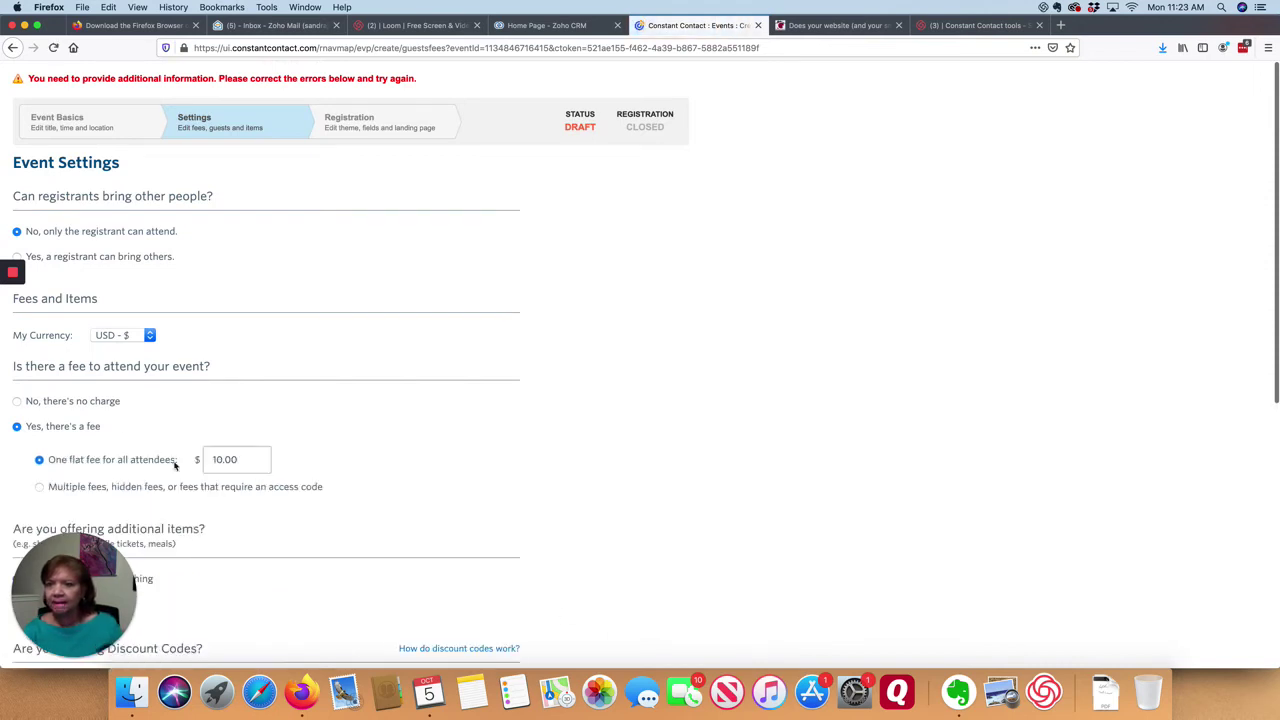
Select PayPal as the way to collect fees and finish the event settings
scroll(214, 406, down, 8)
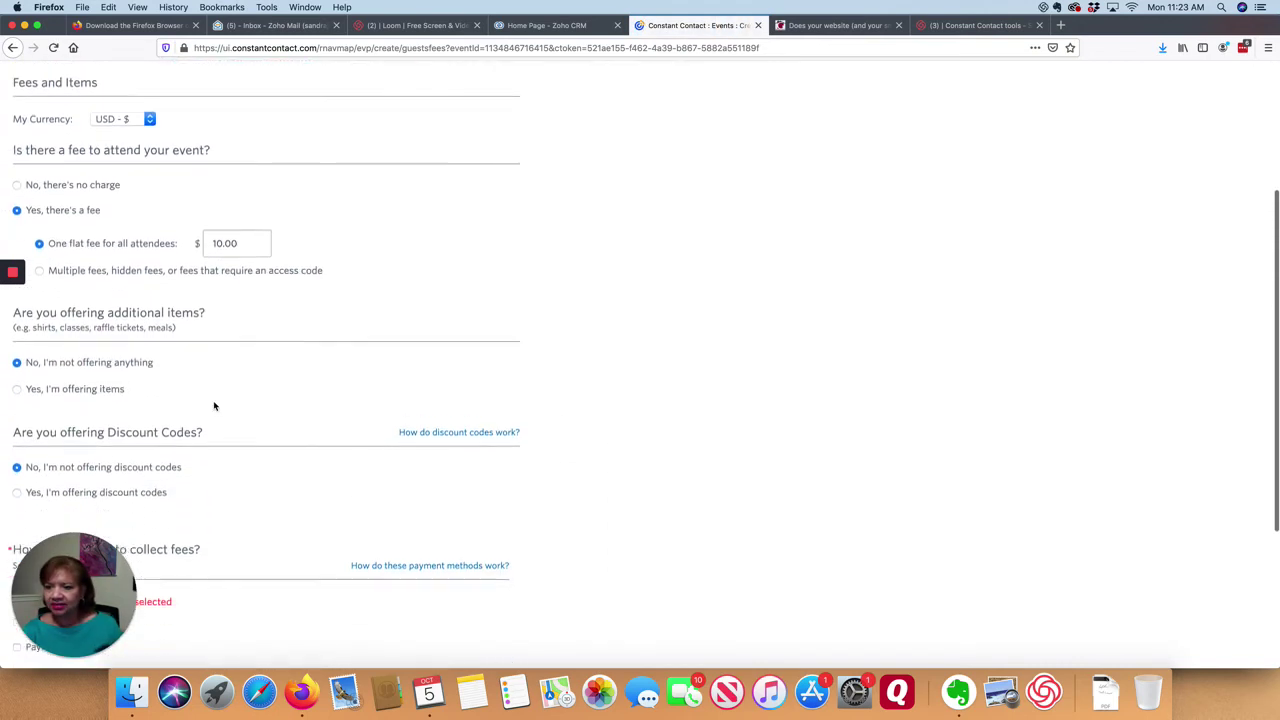
scroll(213, 406, down, 1)
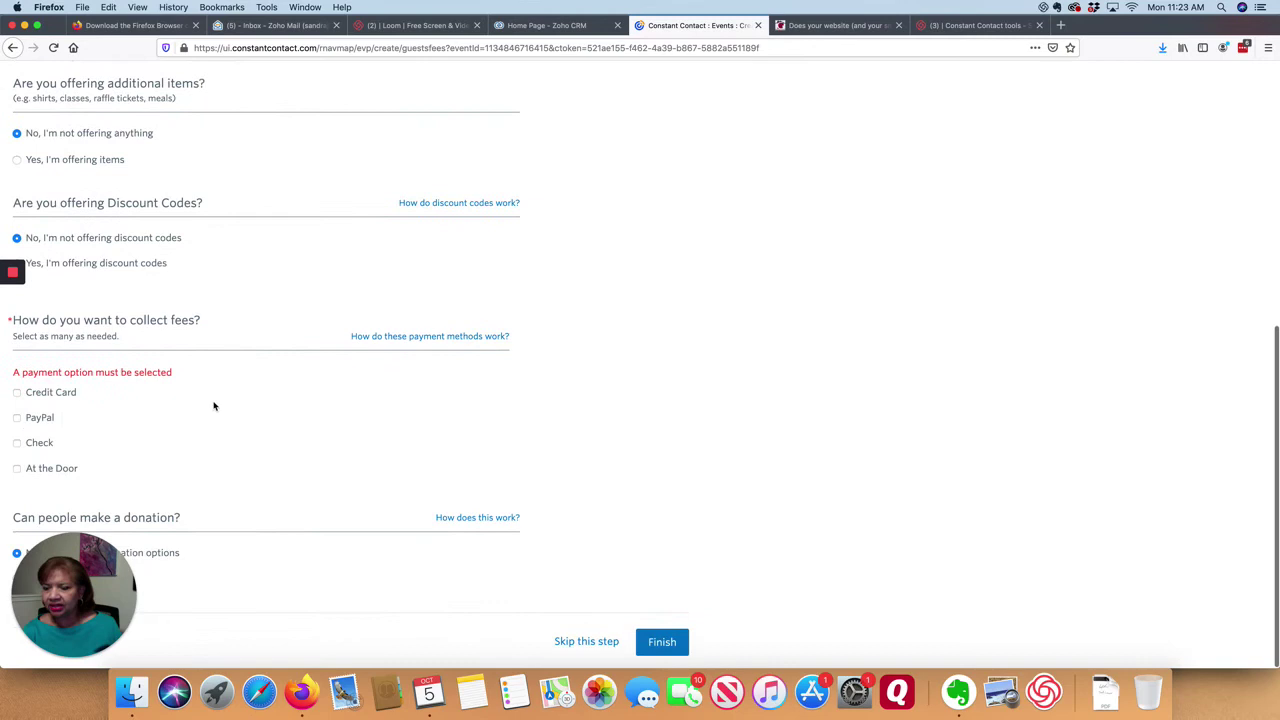
click(17, 419)
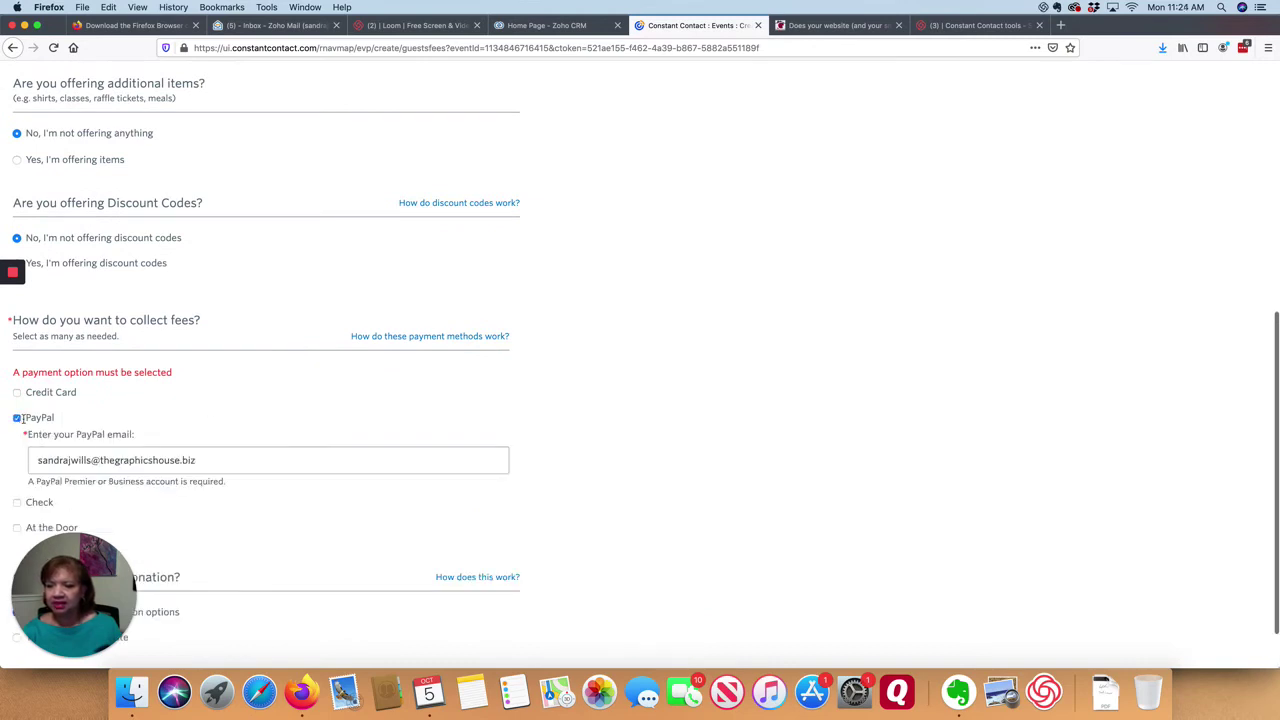
scroll(227, 488, down, 1)
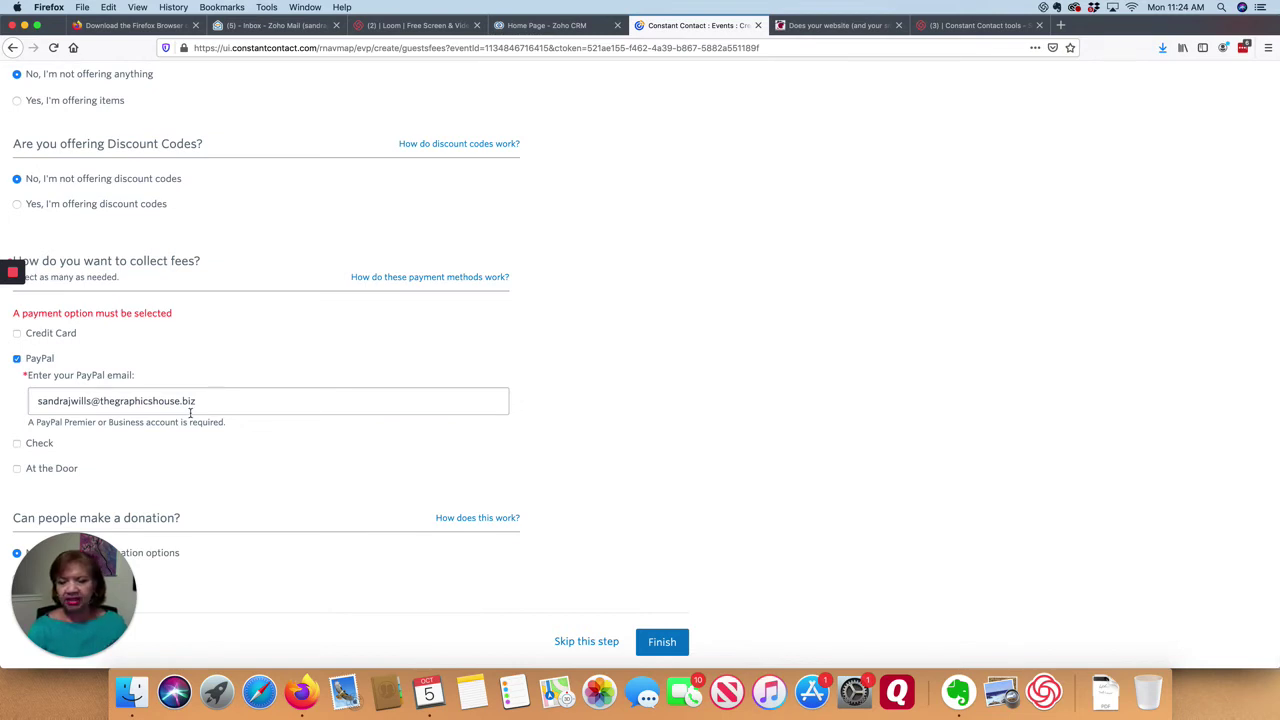
click(649, 643)
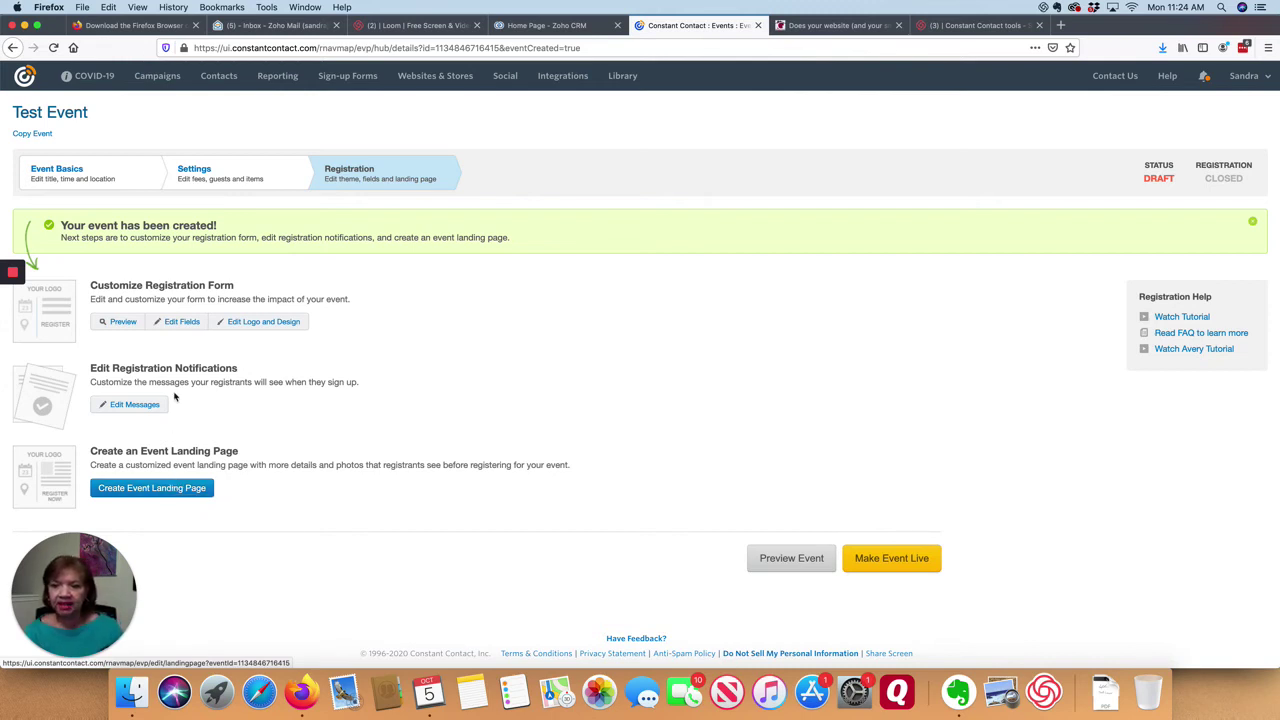
Open the registration form's logo and design for editing and apply the Abstract I theme
click(240, 322)
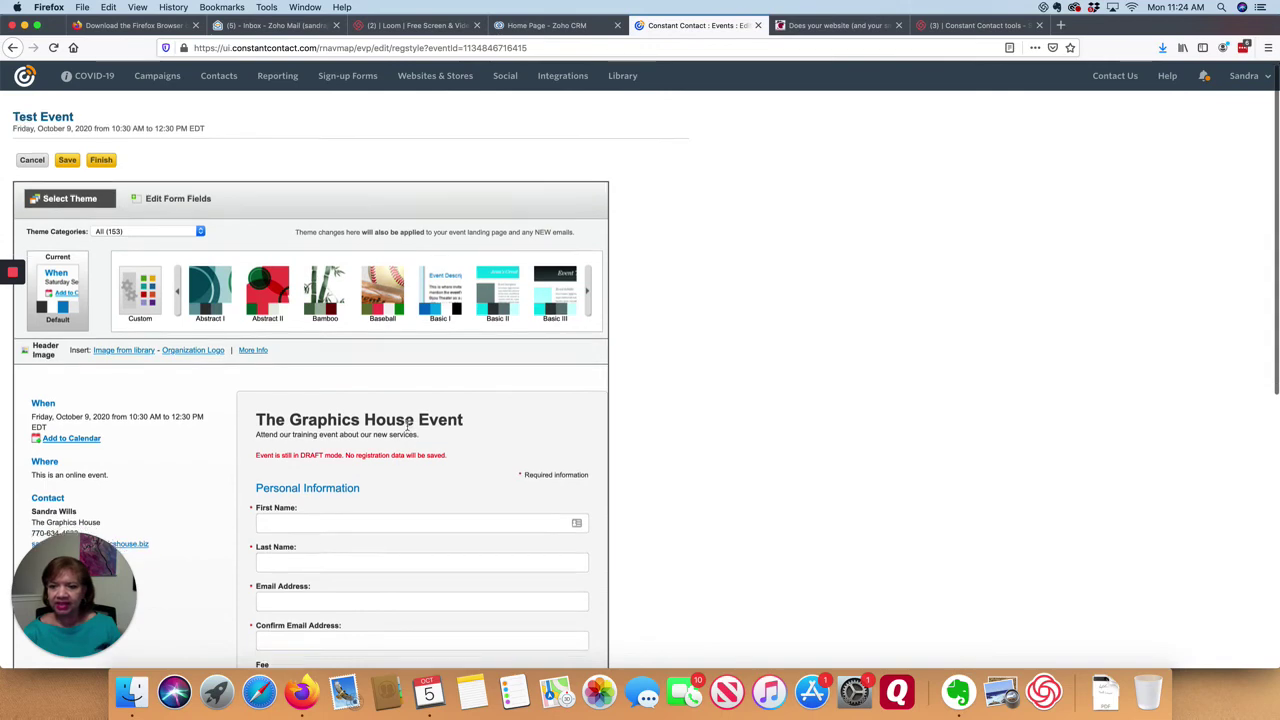
scroll(408, 430, down, 5)
scroll(407, 433, down, 2)
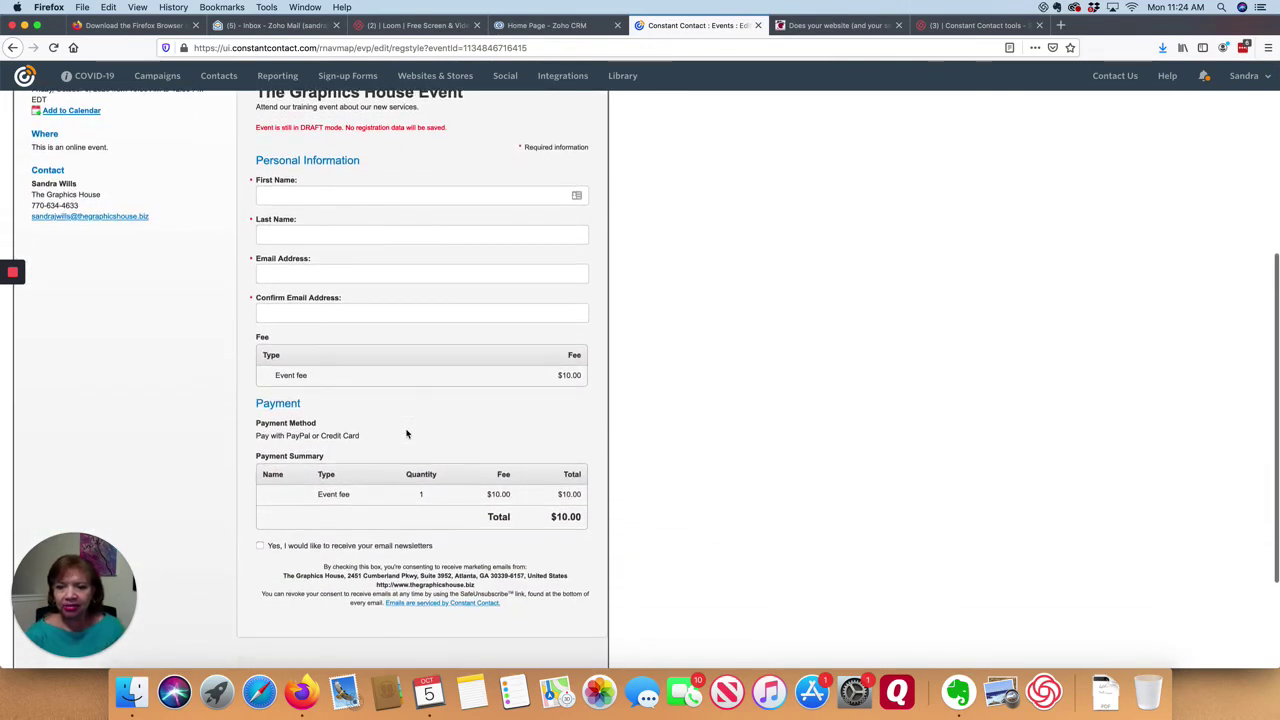
scroll(407, 433, up, 3)
scroll(406, 433, up, 4)
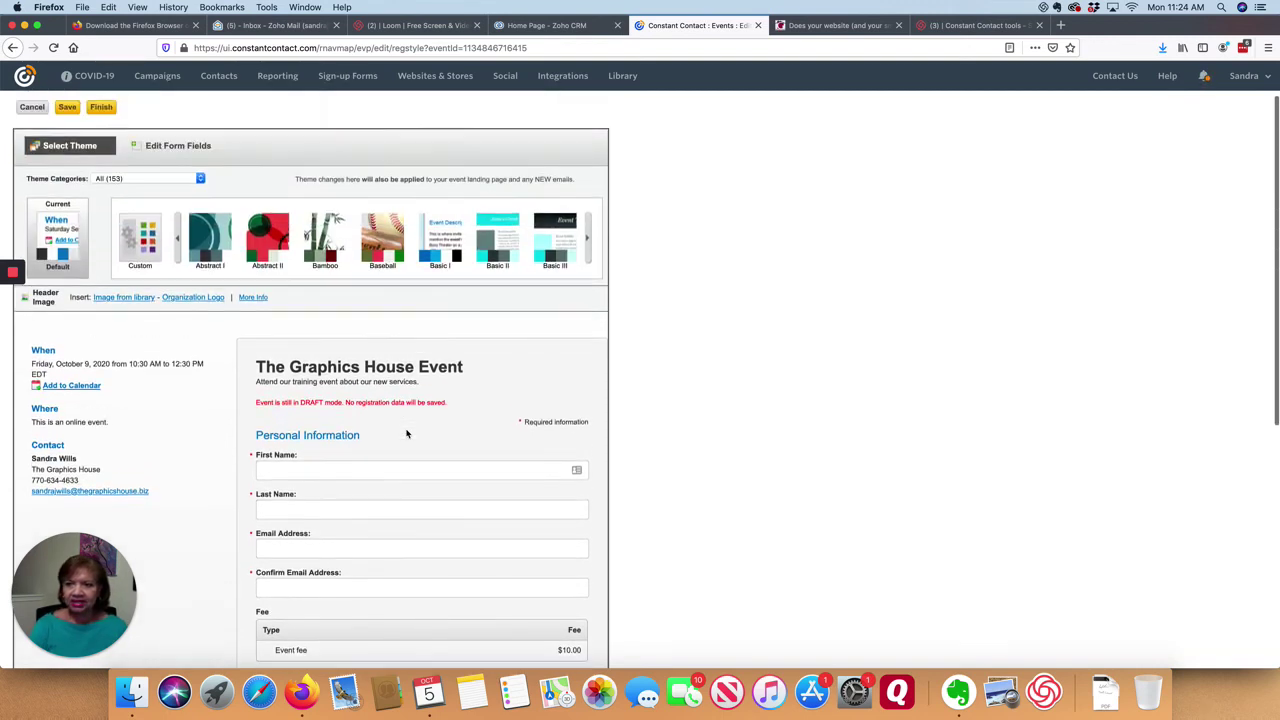
click(220, 273)
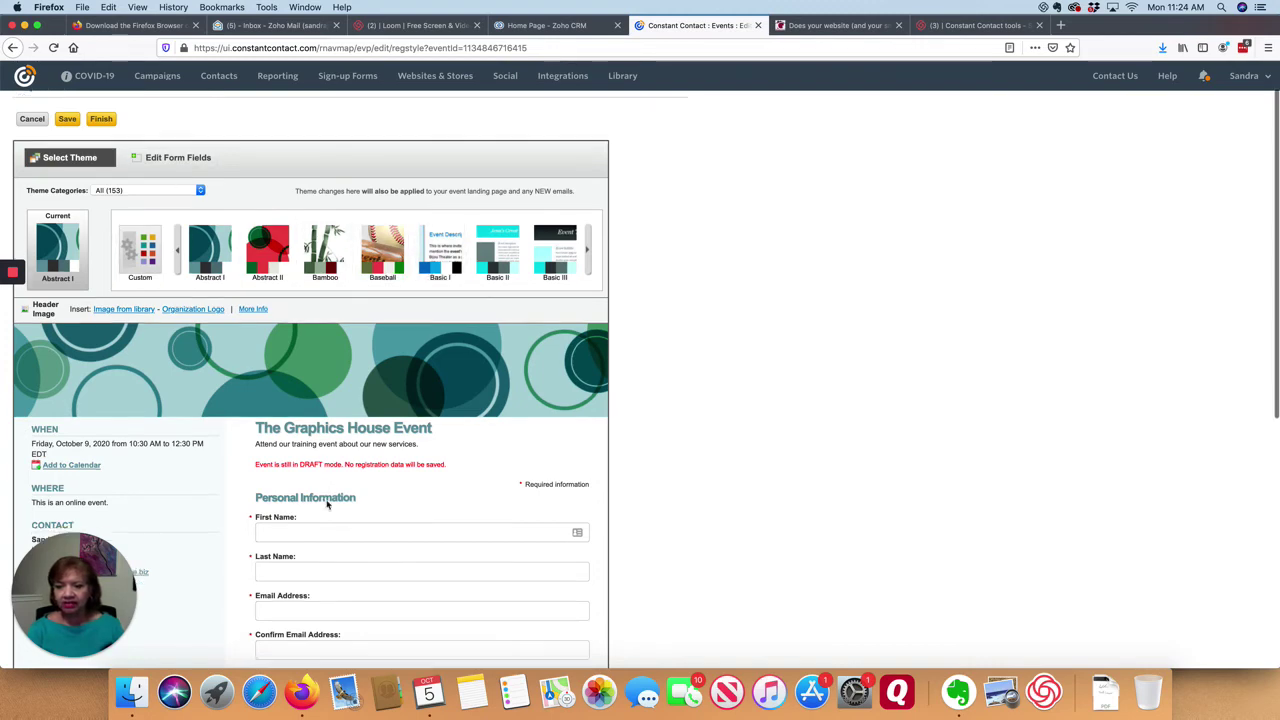
Check the themed registration form from header to payment section, then save and finish its design
scroll(326, 499, down, 4)
scroll(328, 502, down, 2)
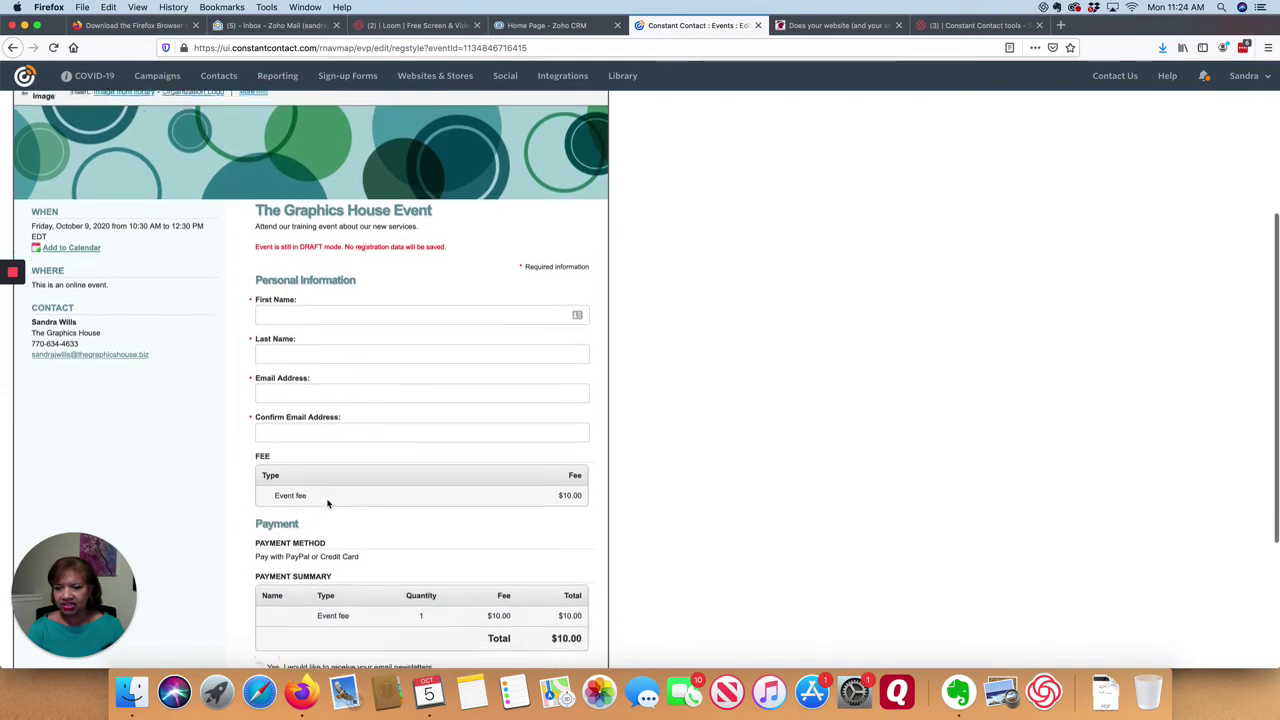
scroll(328, 502, up, 6)
scroll(635, 484, down, 10)
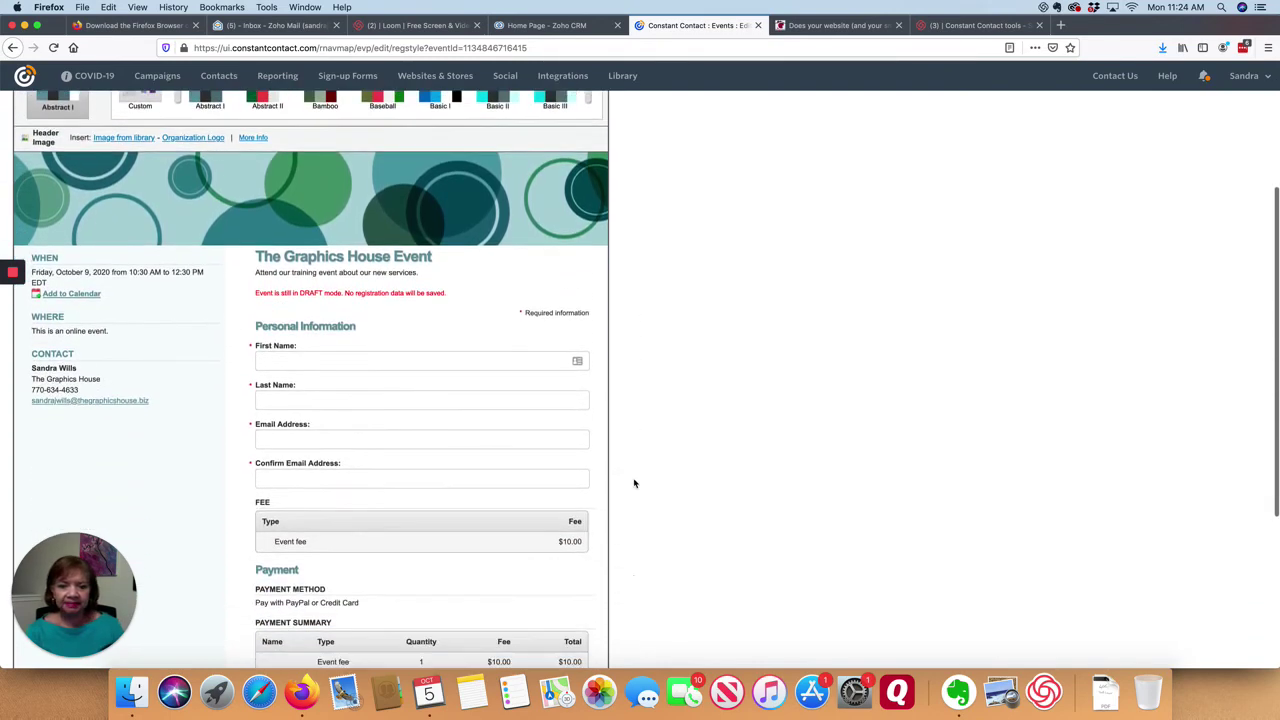
scroll(633, 486, up, 12)
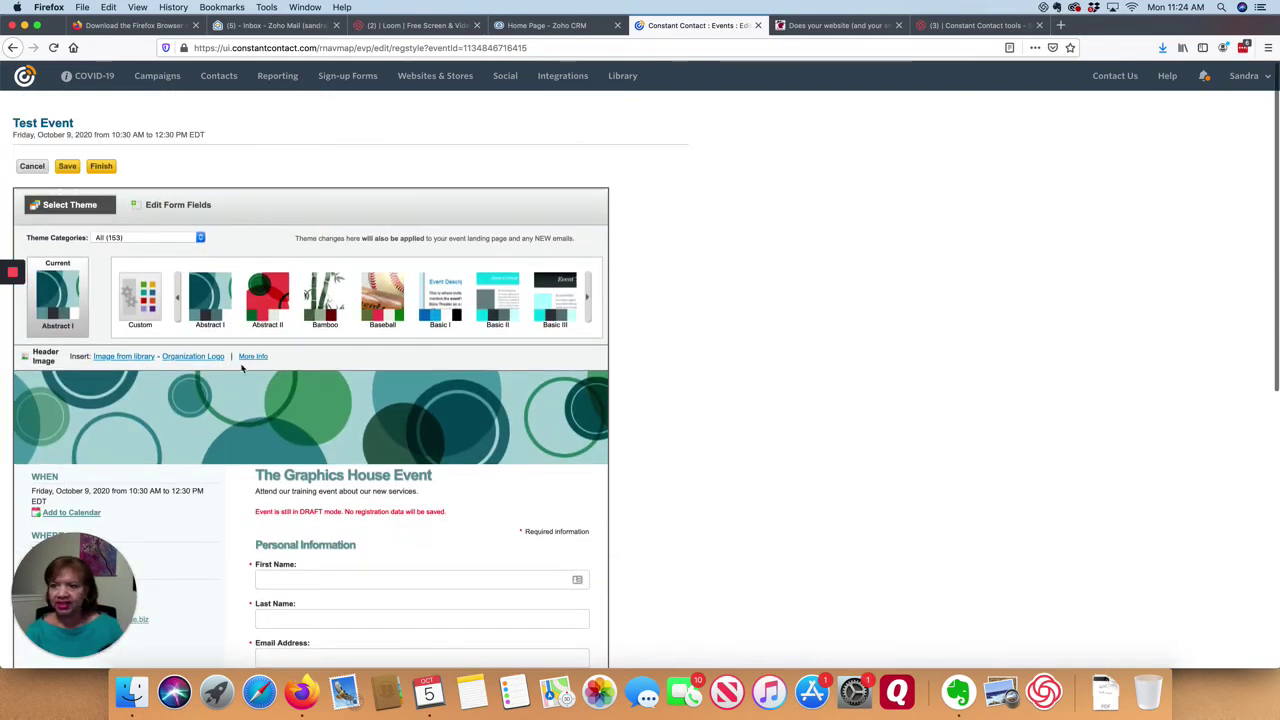
click(67, 167)
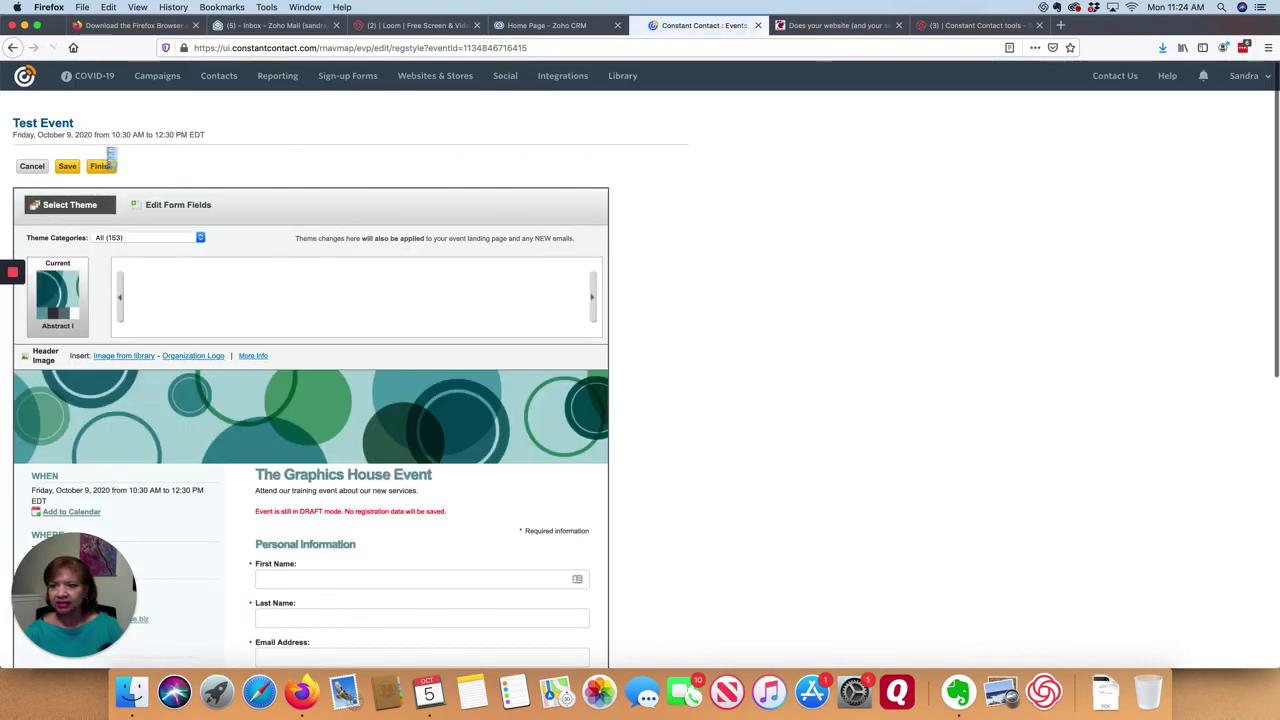
click(100, 167)
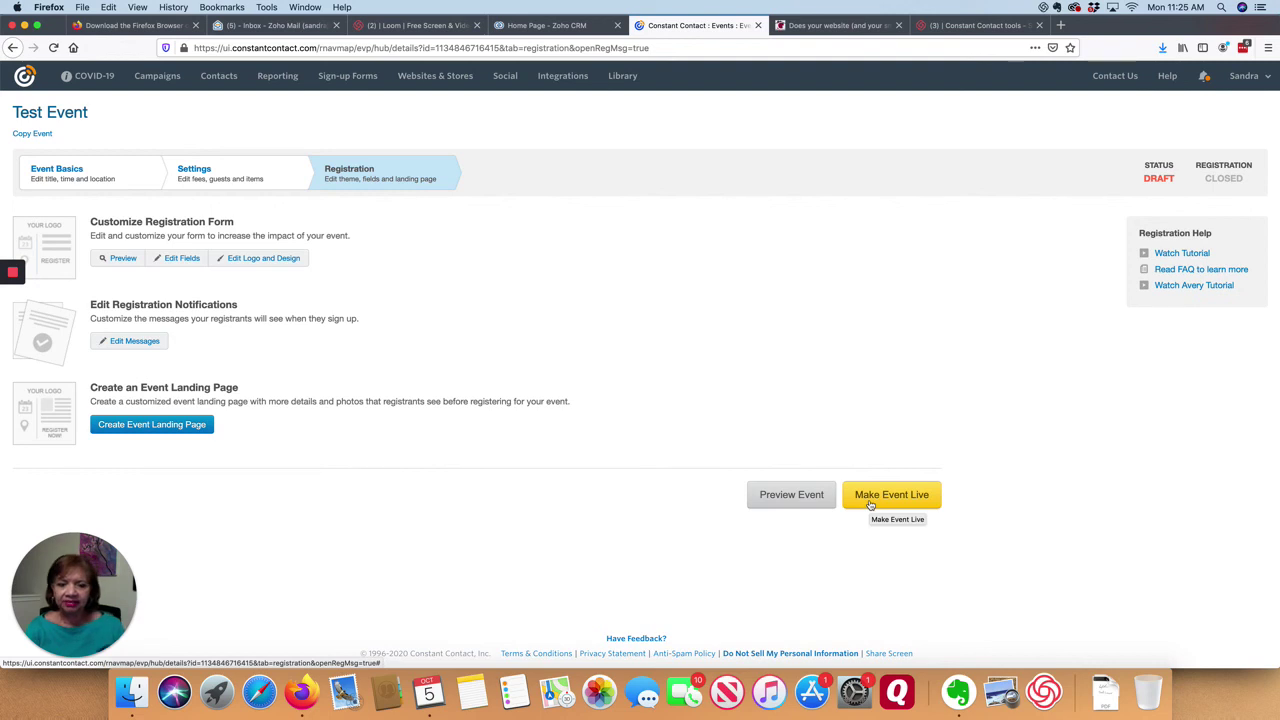
Preview the event's registration page in an enlarged window, look through it and close the preview
click(800, 500)
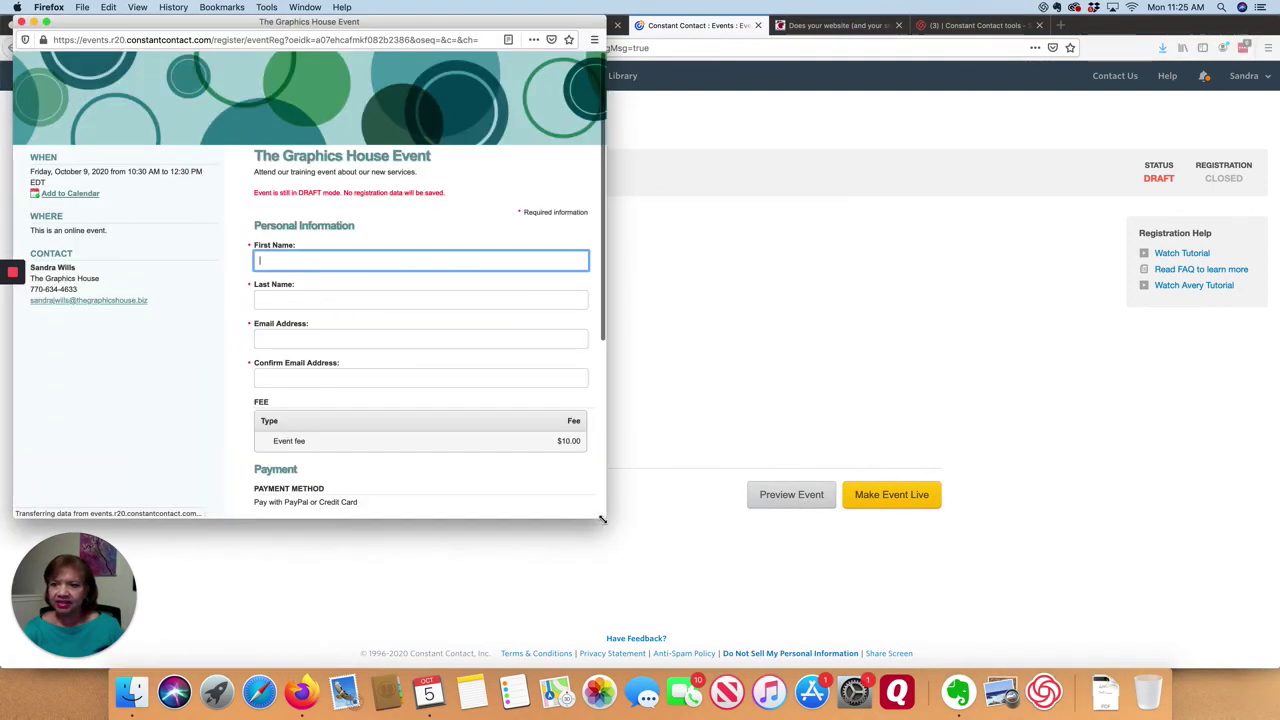
drag(599, 517, 843, 656)
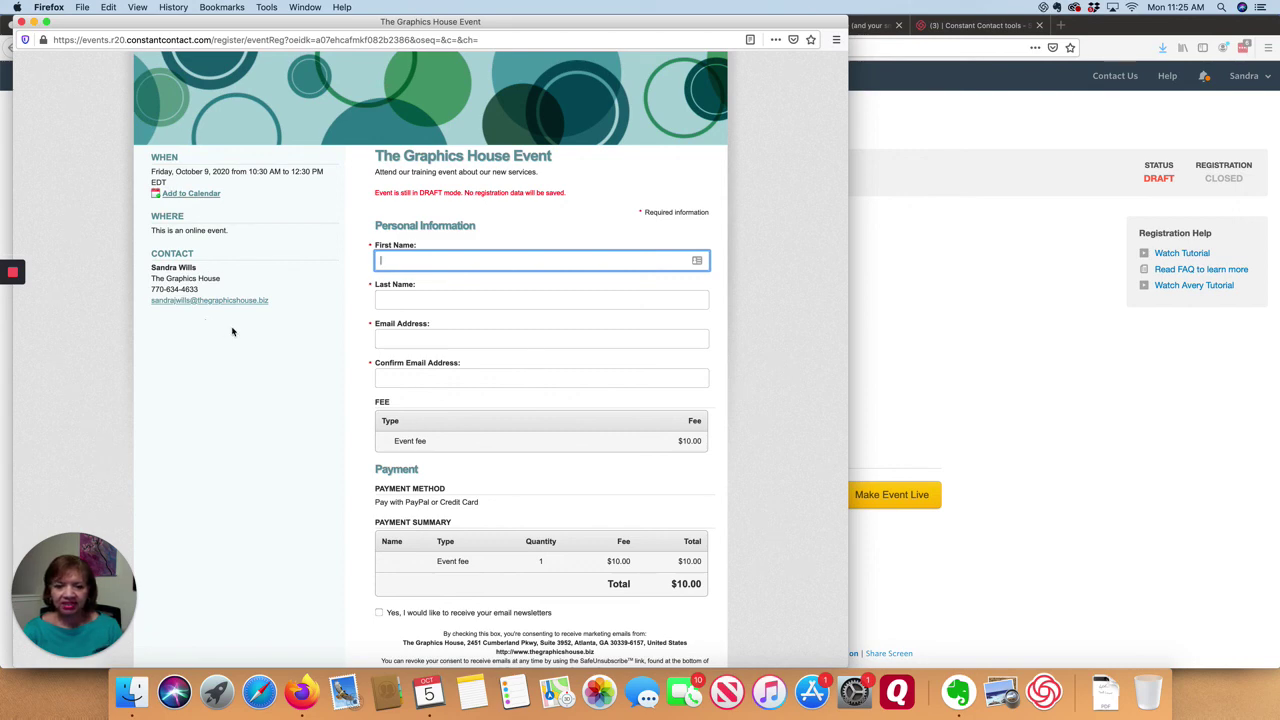
scroll(441, 380, down, 3)
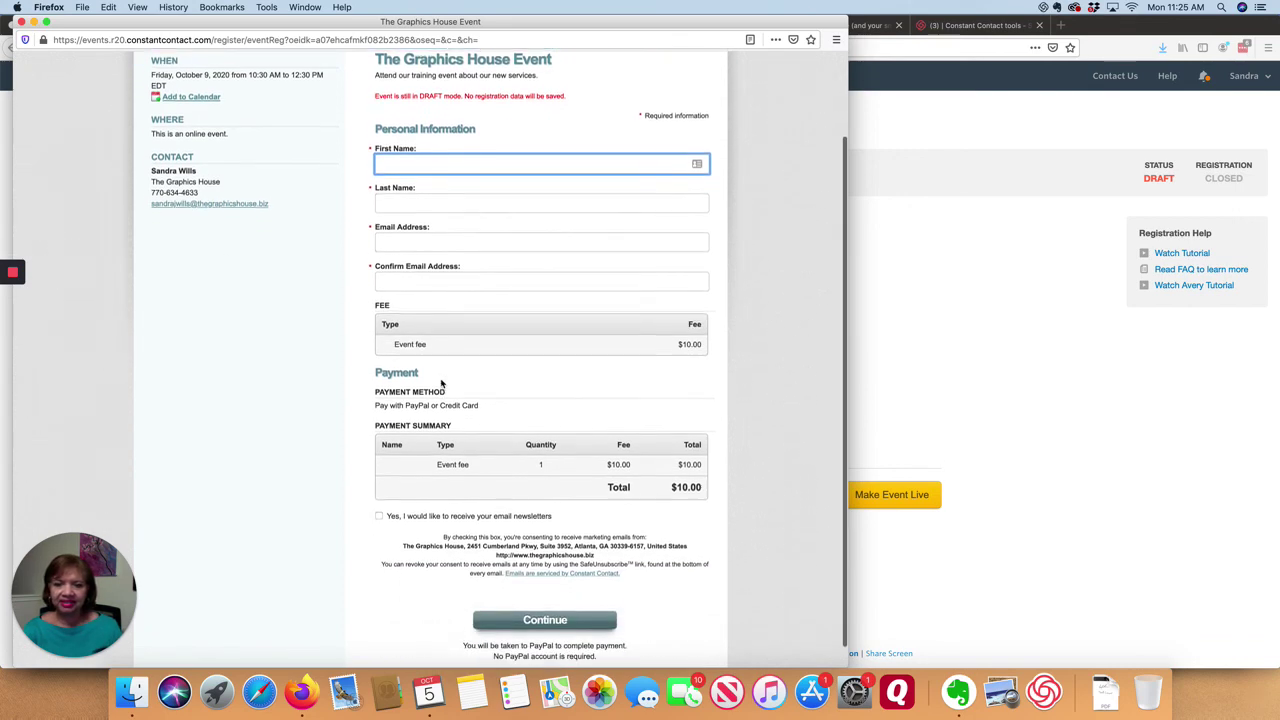
scroll(441, 380, up, 3)
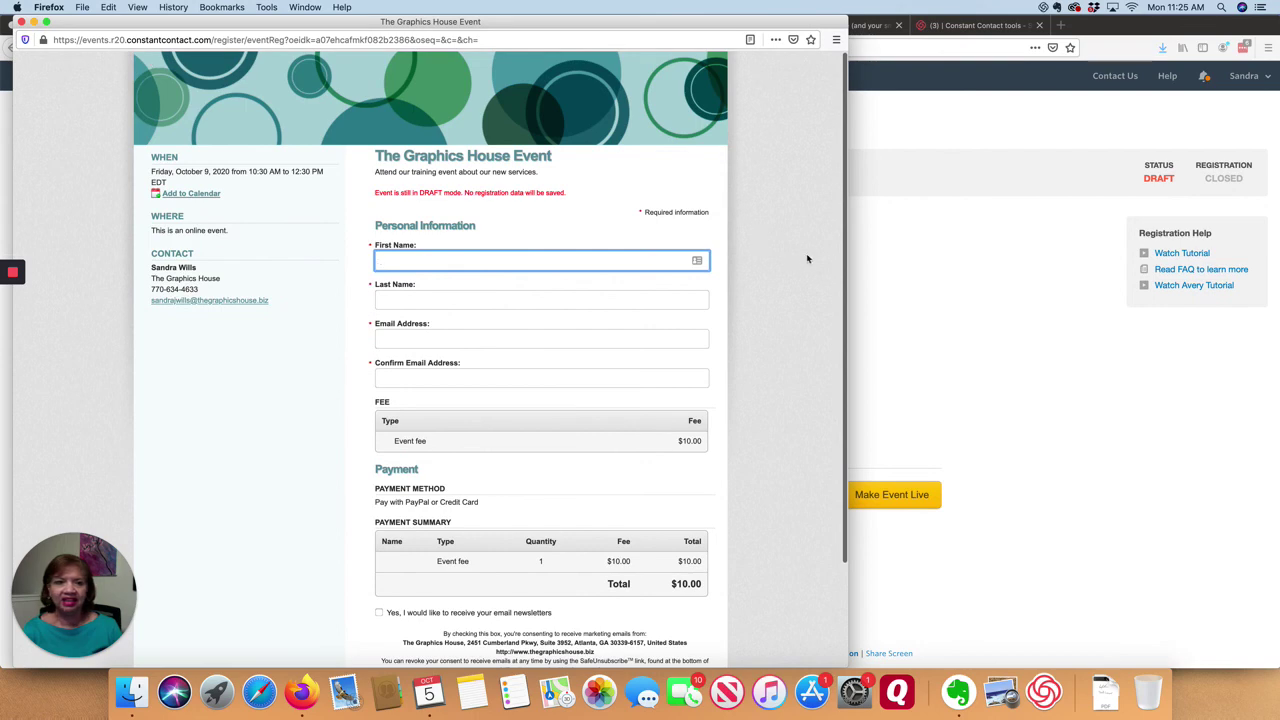
key(super+w)
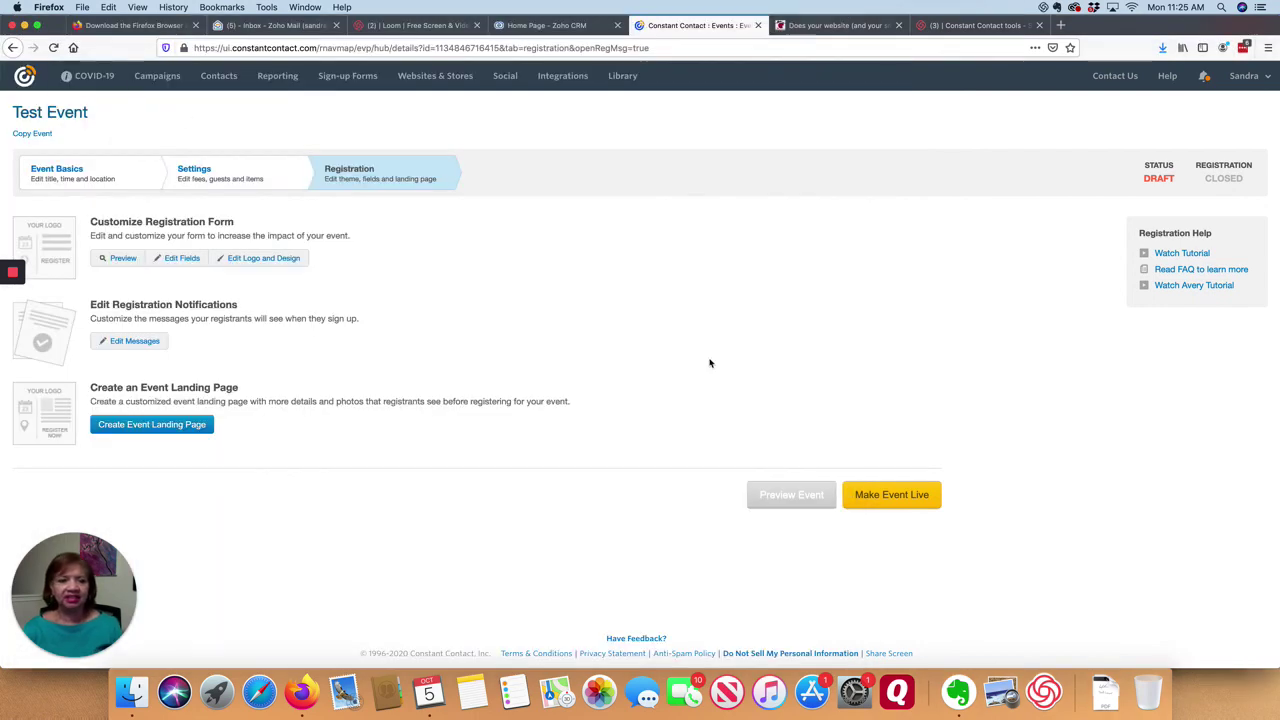